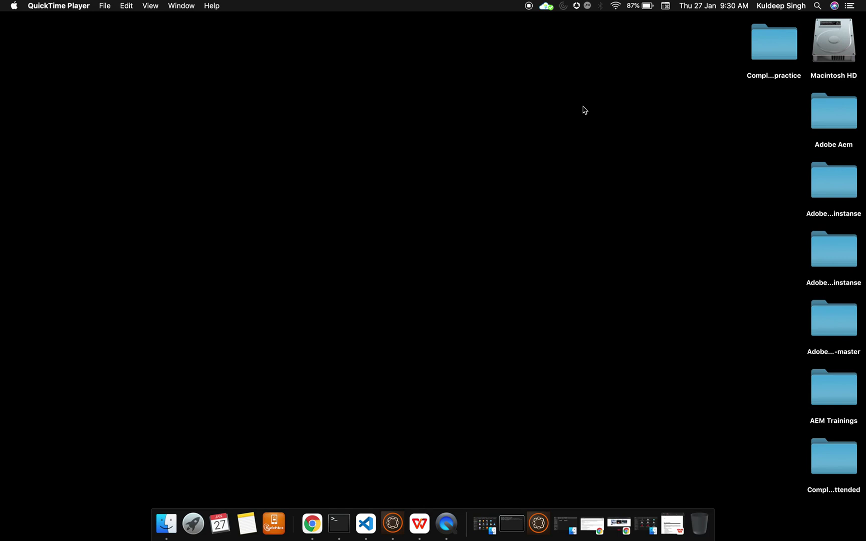
Switch to Chrome, sign in to Adobe Experience Manager as admin with the account password, and dismiss the password warning
click(311, 524)
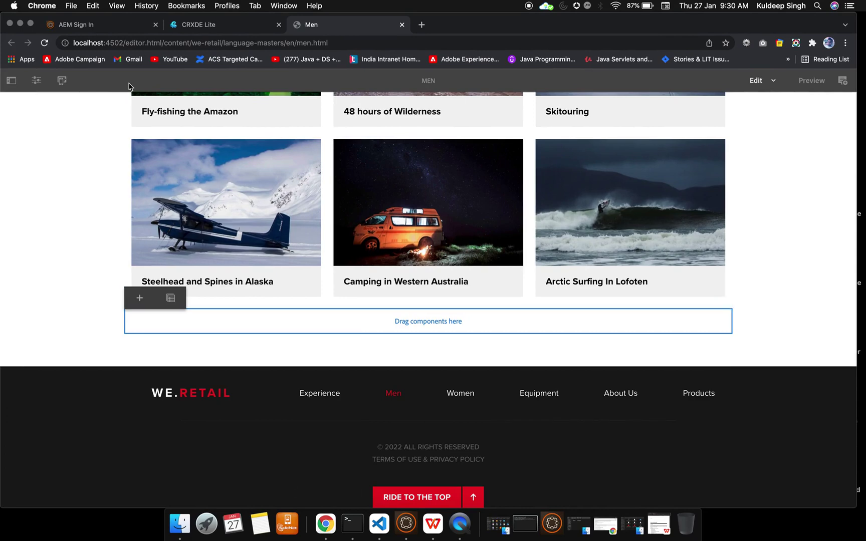
click(80, 25)
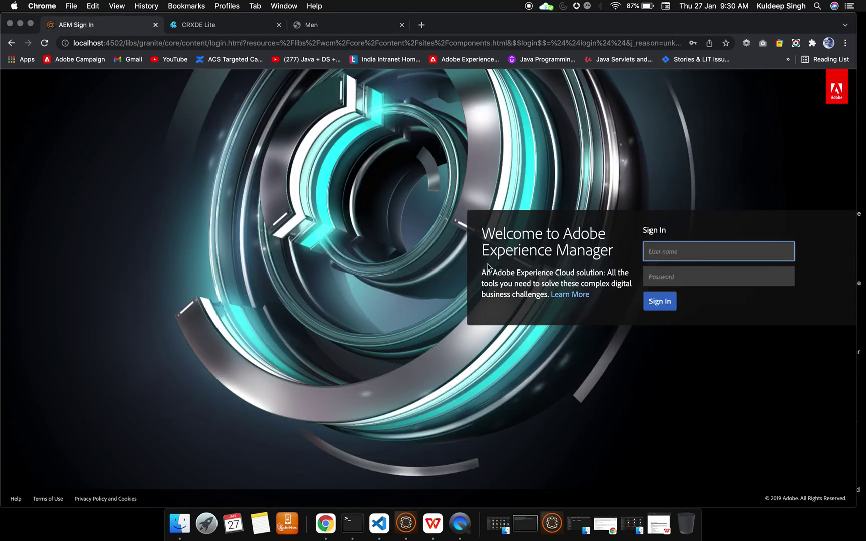
text(admin)
key(Tab)
text(a)
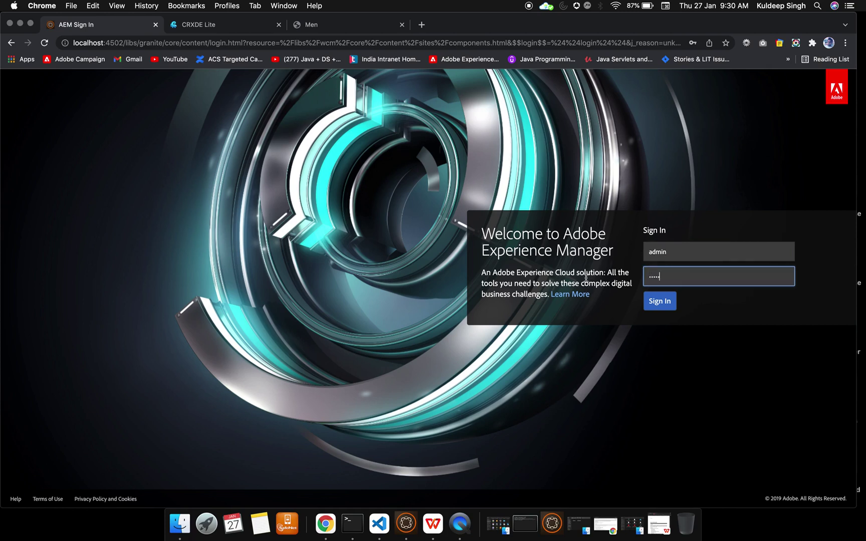
click(662, 301)
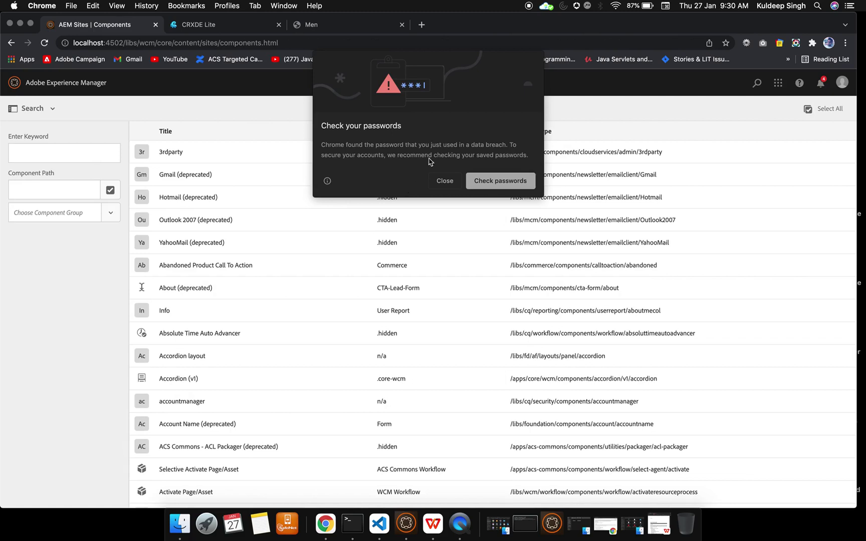
click(444, 180)
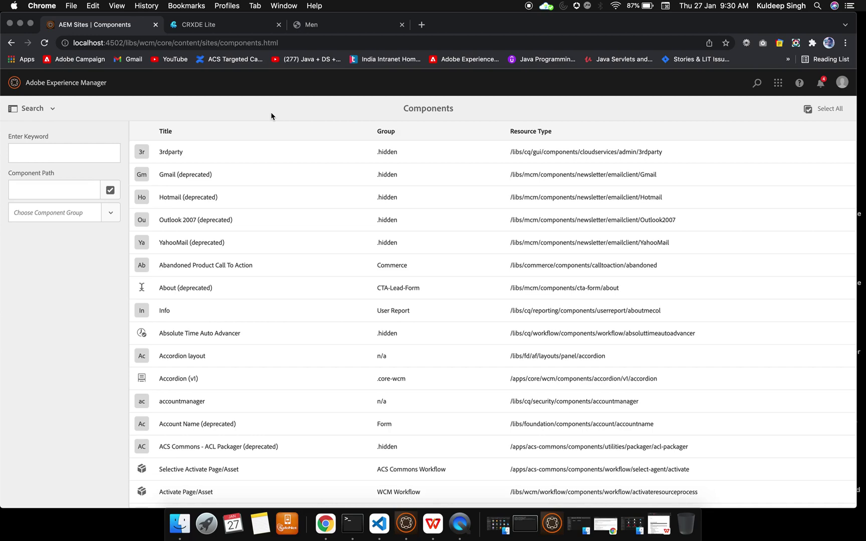
click(65, 90)
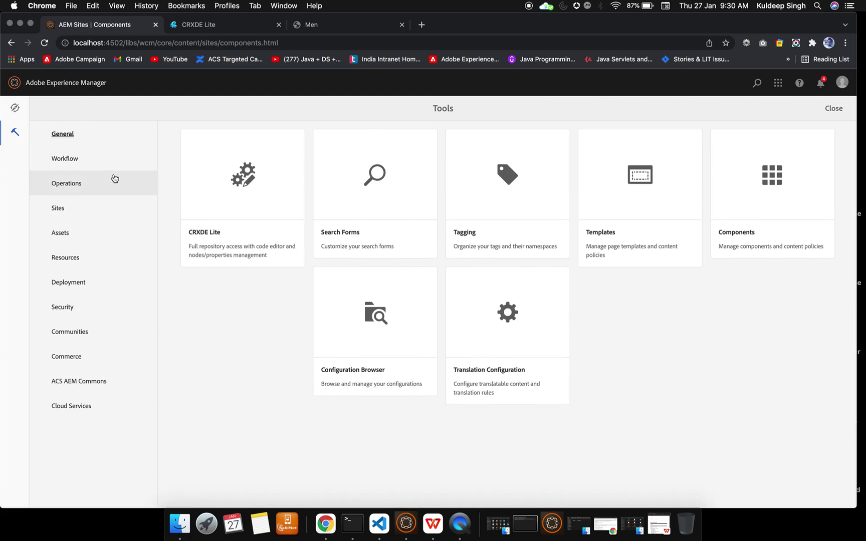
click(659, 218)
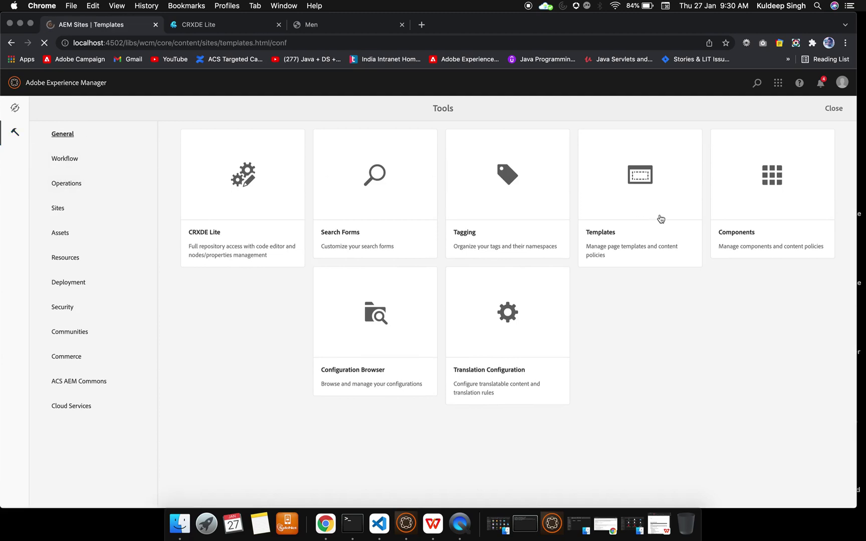
click(659, 219)
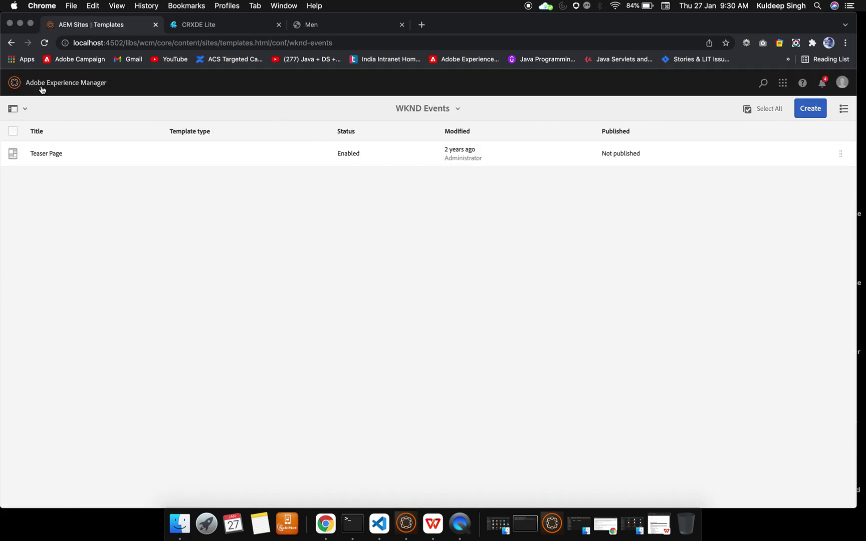
click(10, 44)
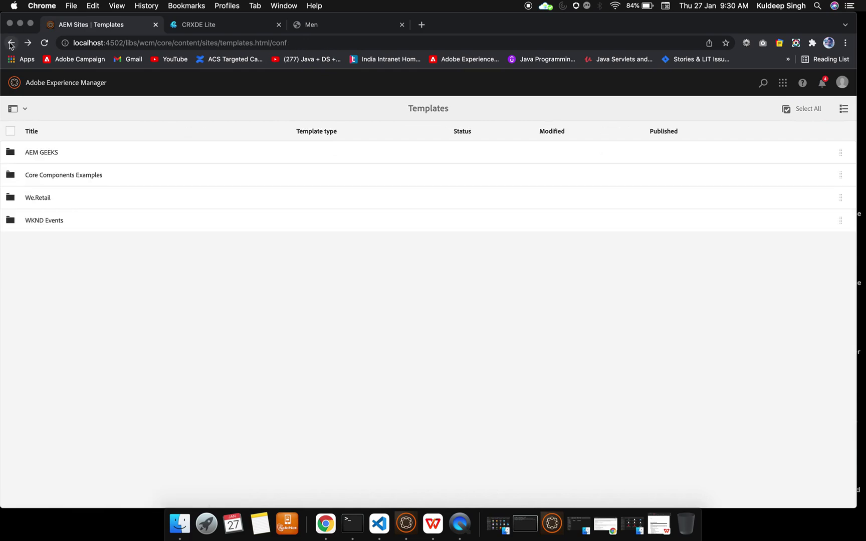
click(11, 43)
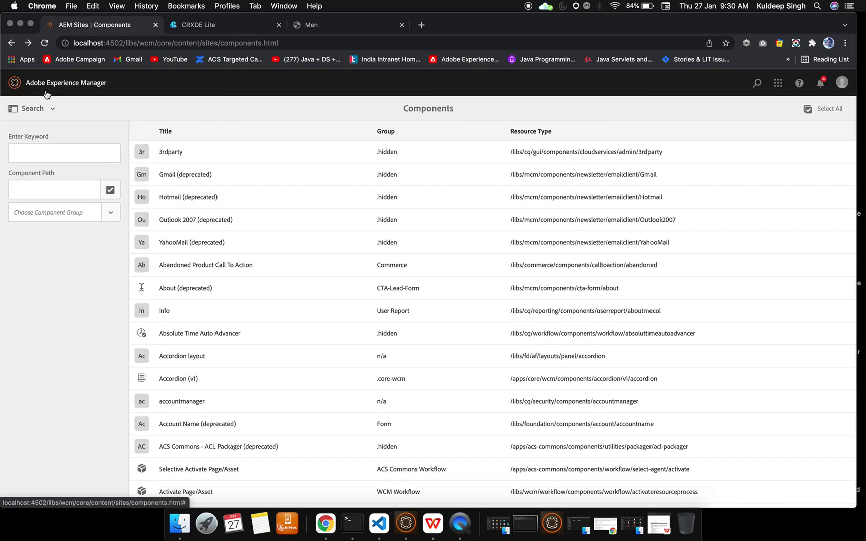
Go to Sites and browse to We.Retail, Language Masters, English
click(38, 82)
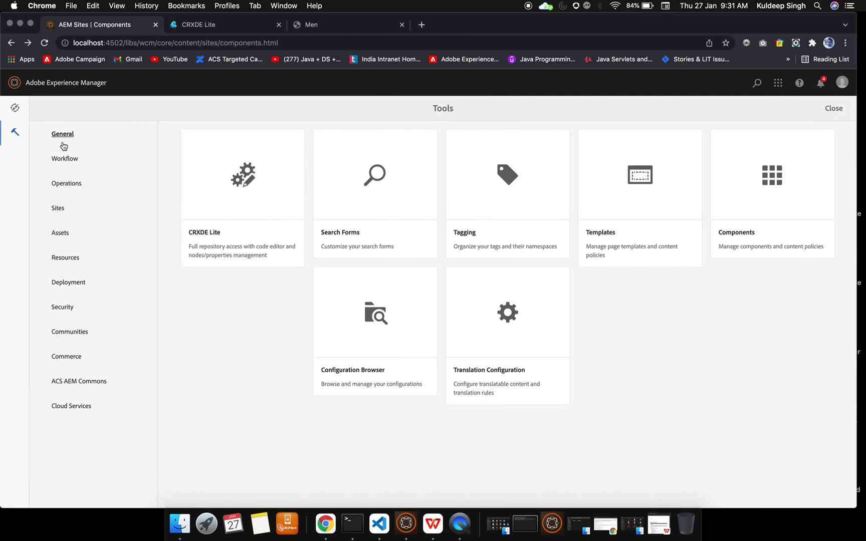
click(15, 108)
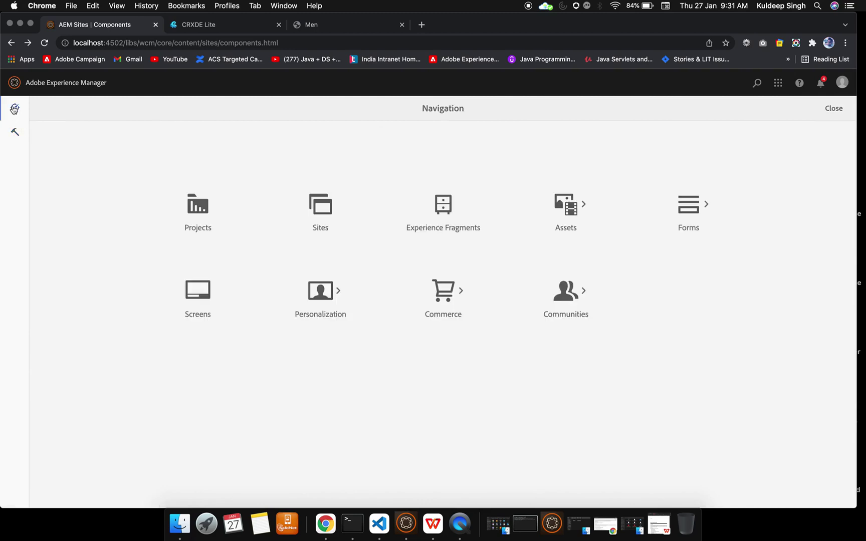
click(328, 211)
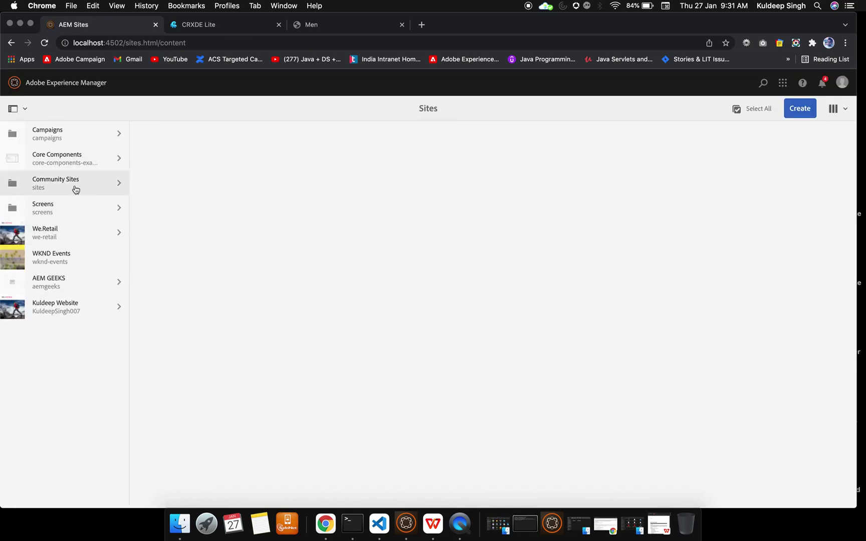
click(86, 236)
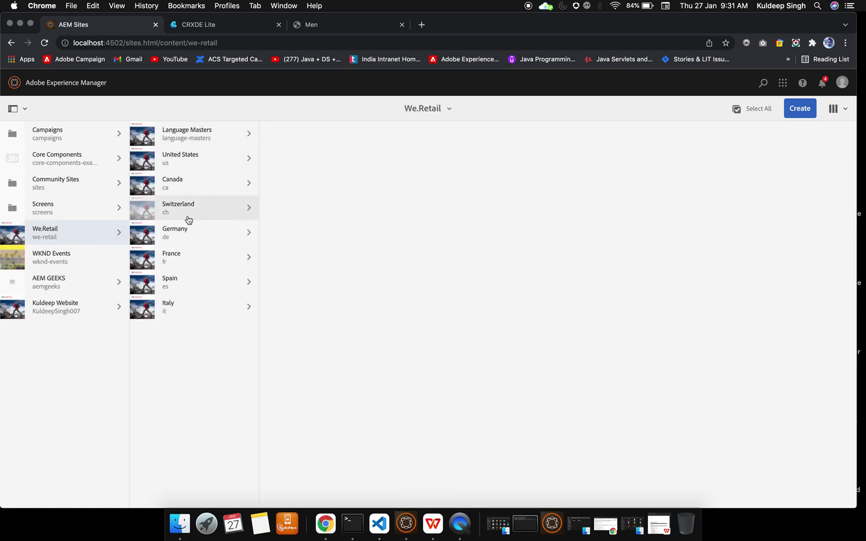
click(174, 138)
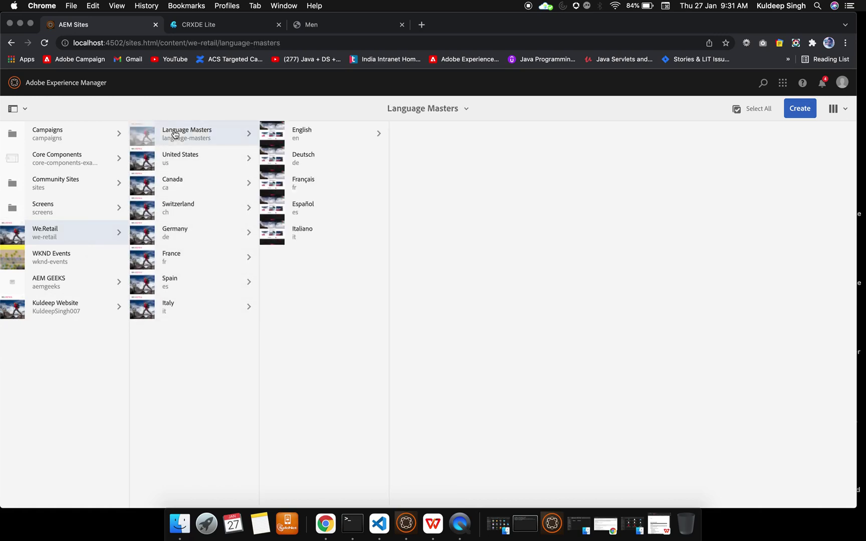
click(385, 131)
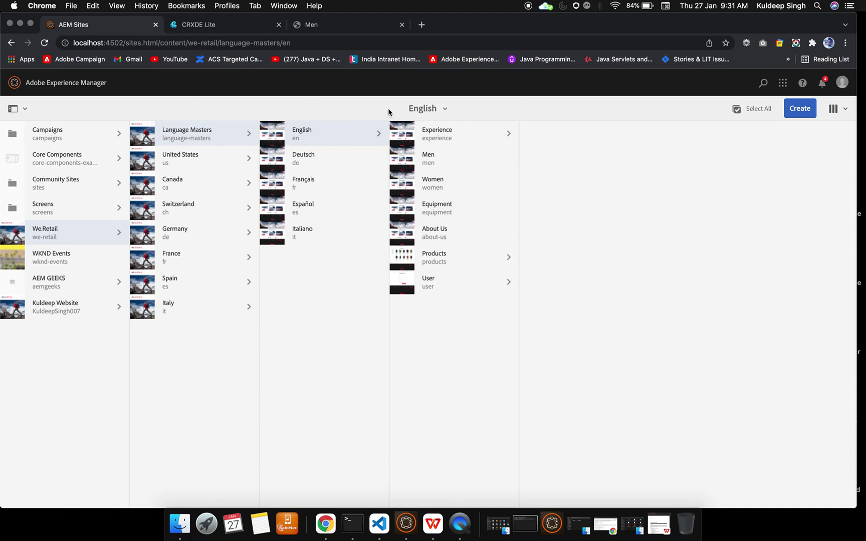
Create a page under English with the suggested personal practice title and the name "practice", and open it for editing
click(802, 118)
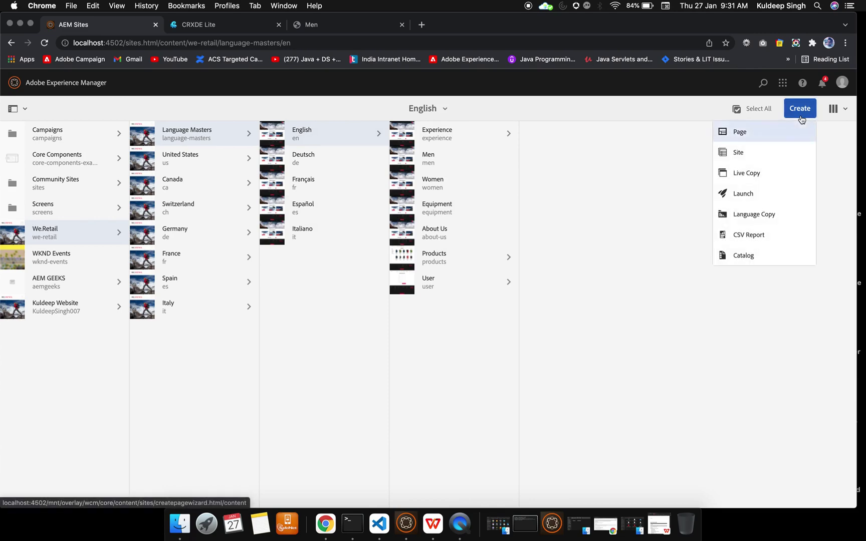
click(734, 140)
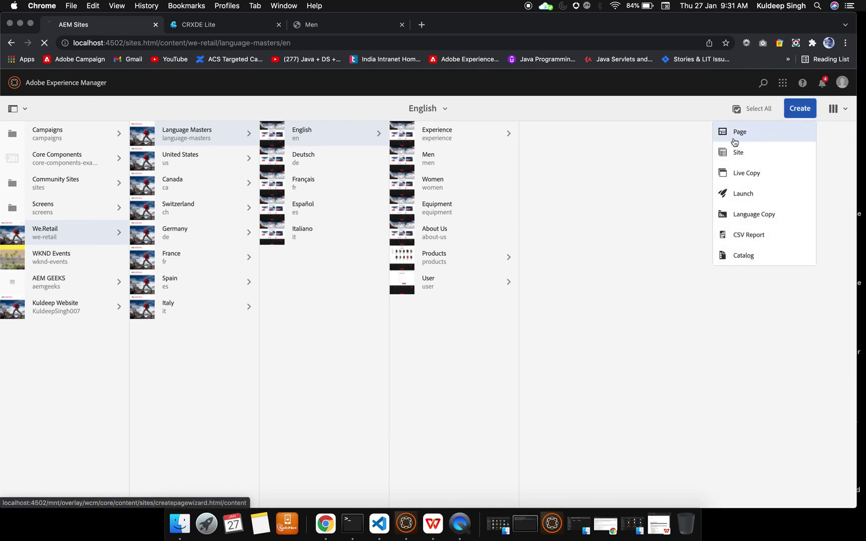
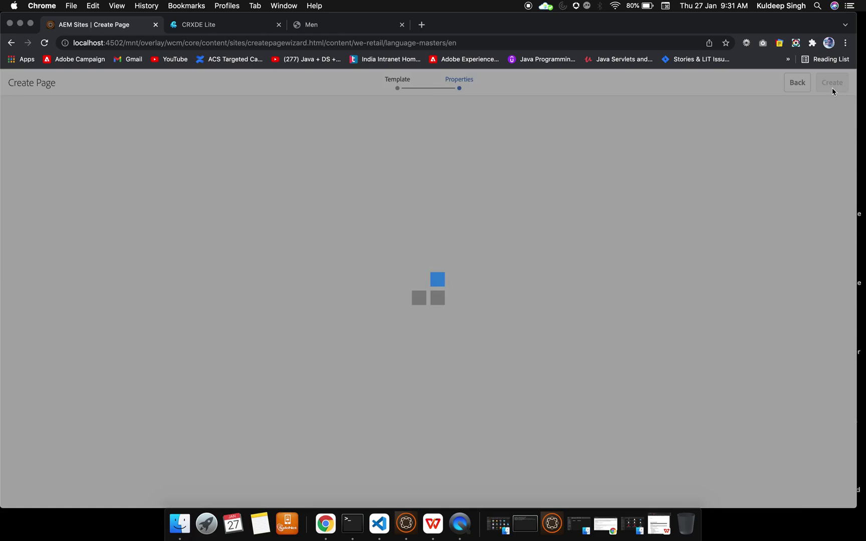
click(426, 173)
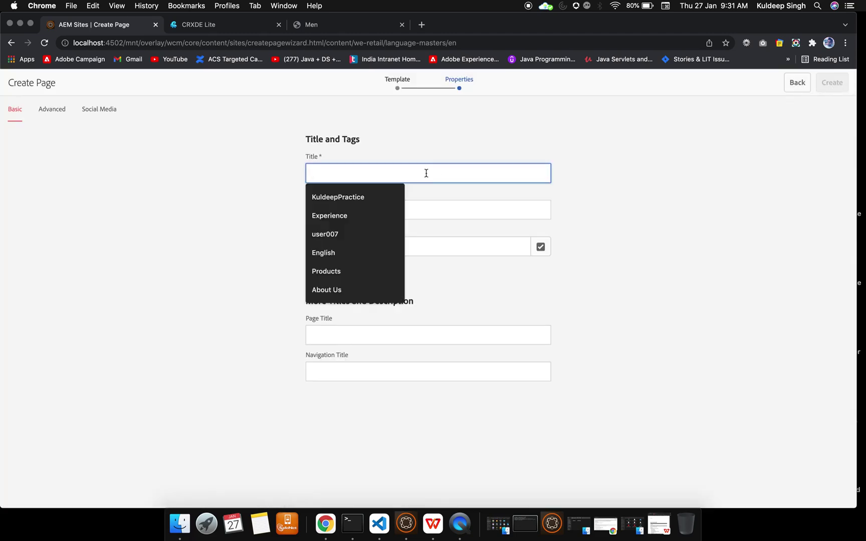
click(360, 199)
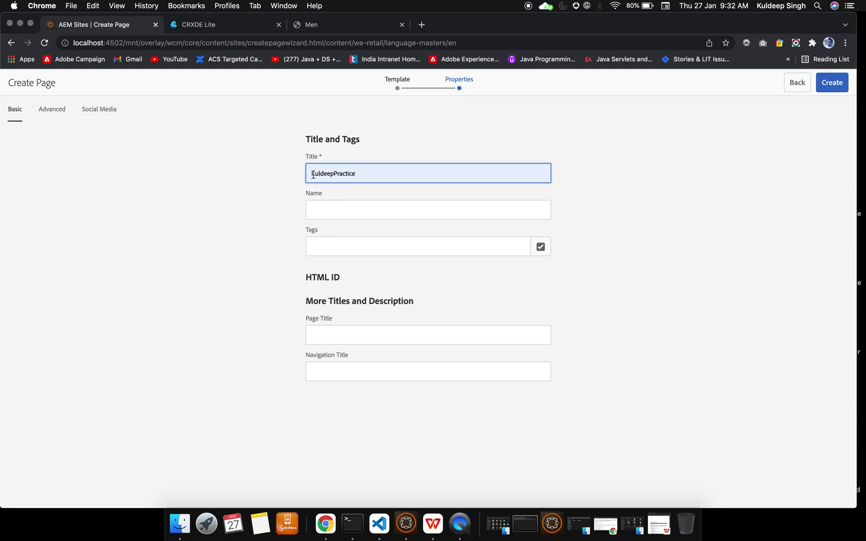
click(345, 209)
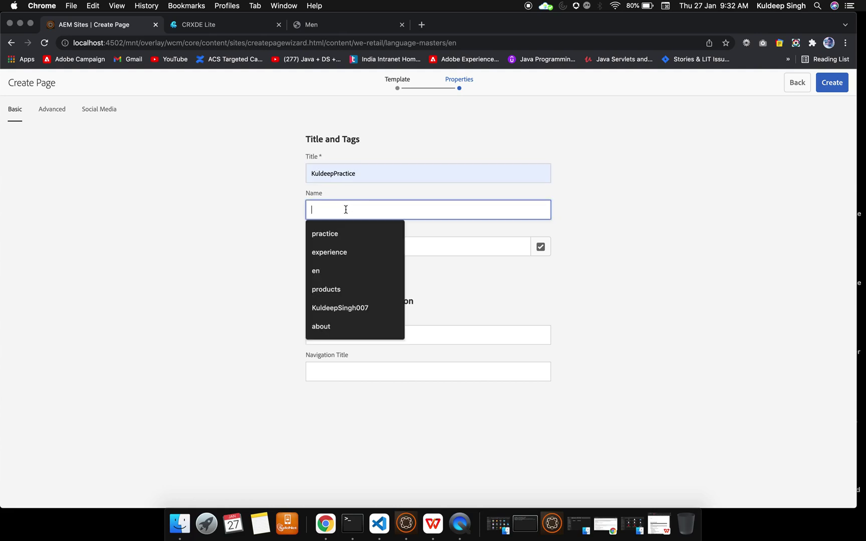
click(335, 235)
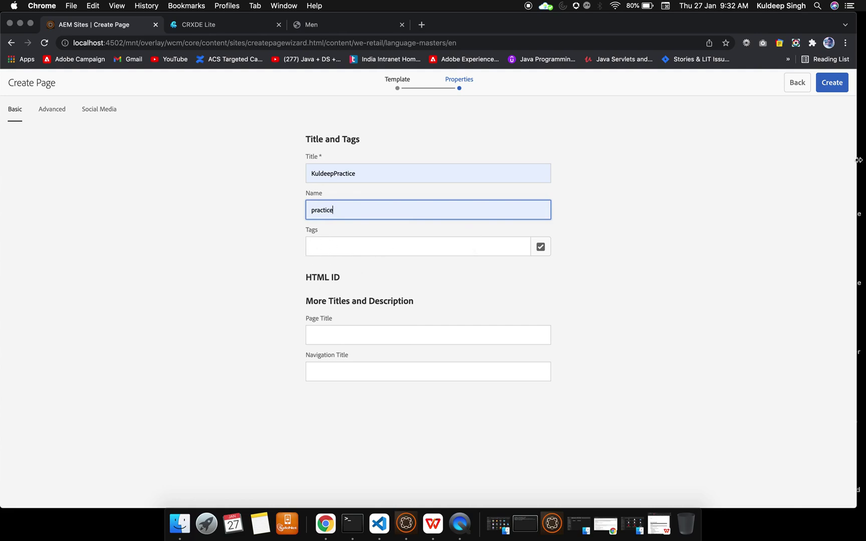
click(834, 91)
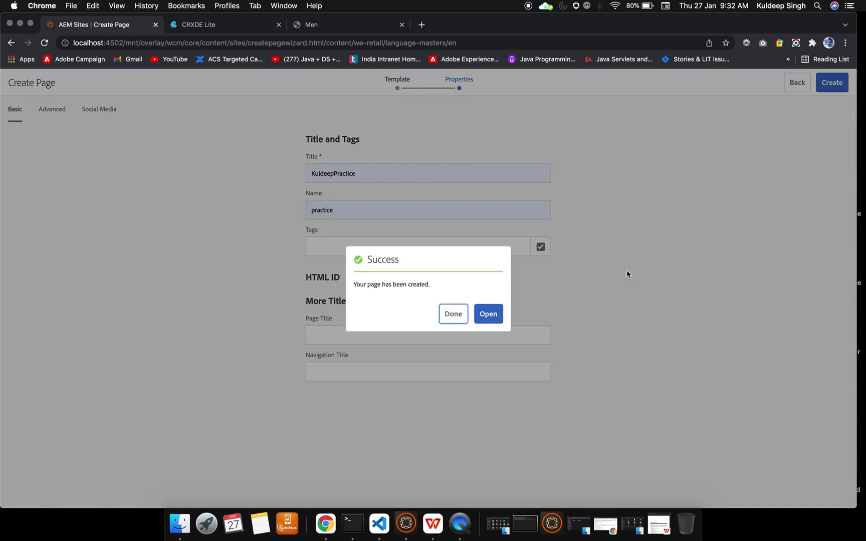
click(485, 315)
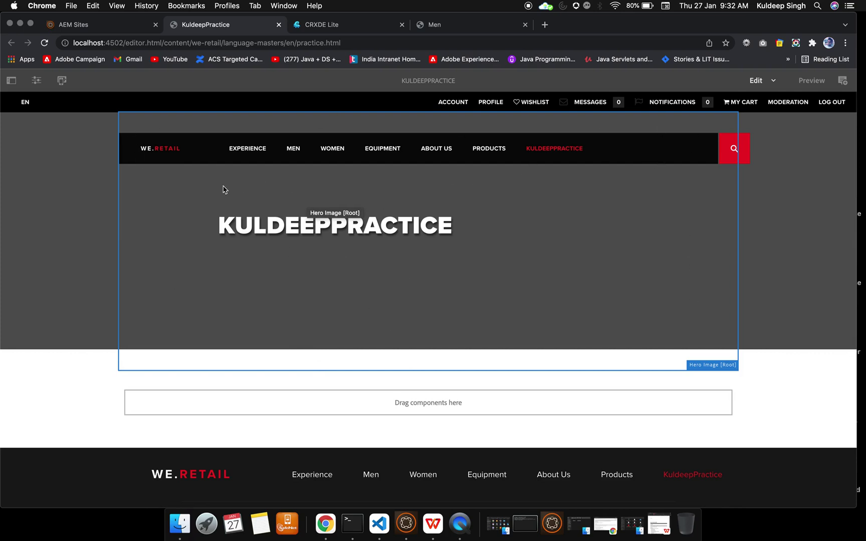
Place the lava-into-ocean.jpg asset in the page's Hero Image component
click(11, 81)
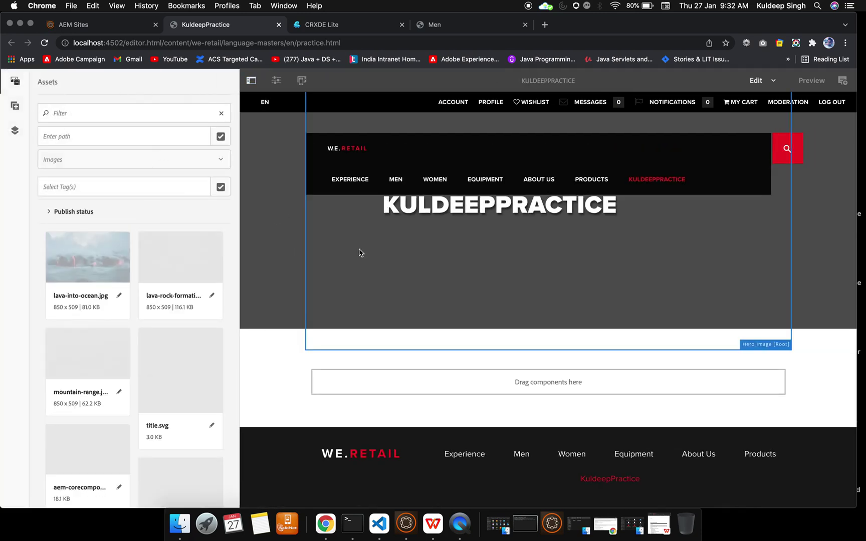
drag(76, 258, 379, 301)
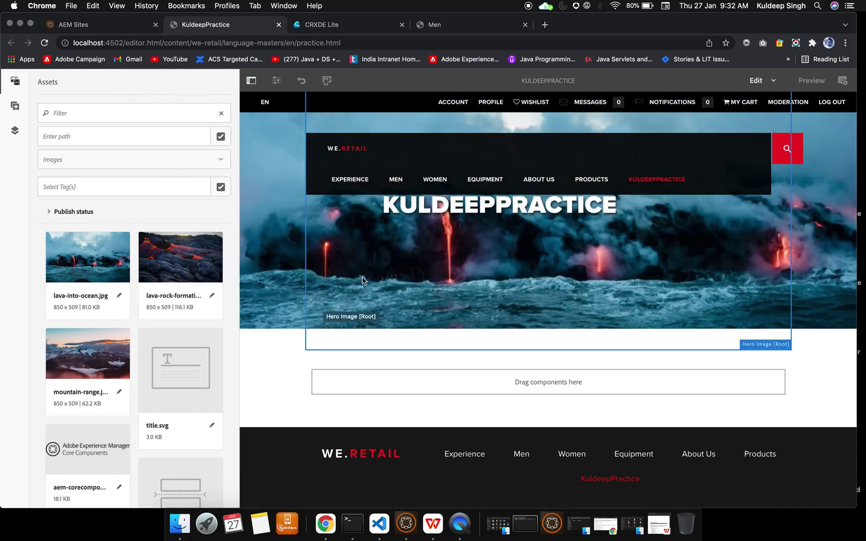
Insert a We.Retail Title component into the empty container below the hero image
click(502, 383)
double_click(502, 383)
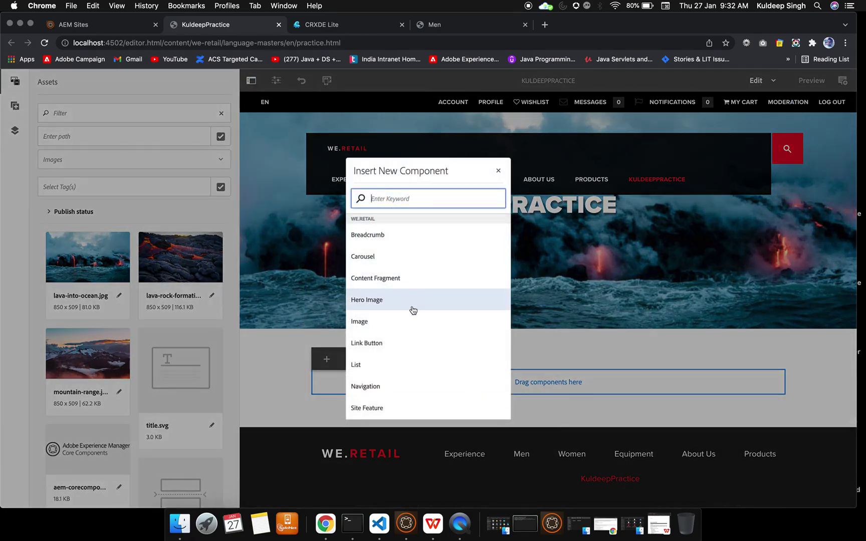
scroll(411, 309, down, 2)
scroll(413, 310, down, 2)
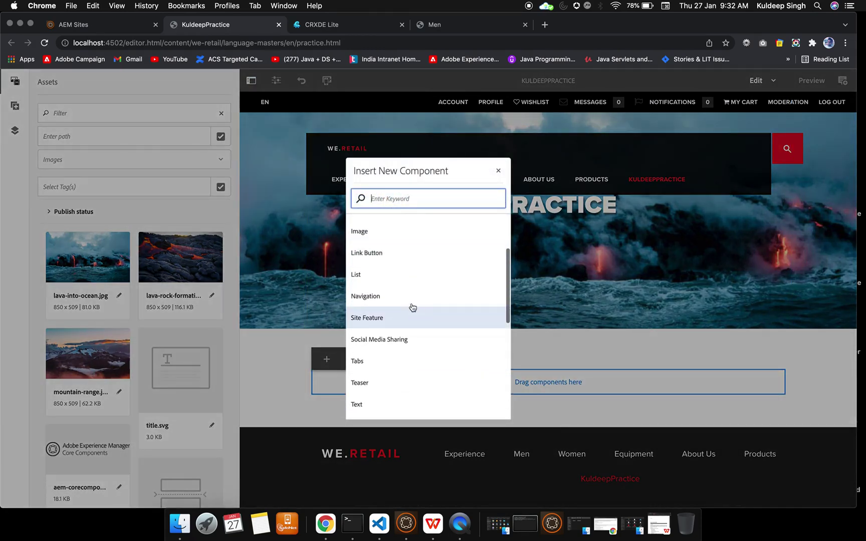
scroll(408, 338, down, 3)
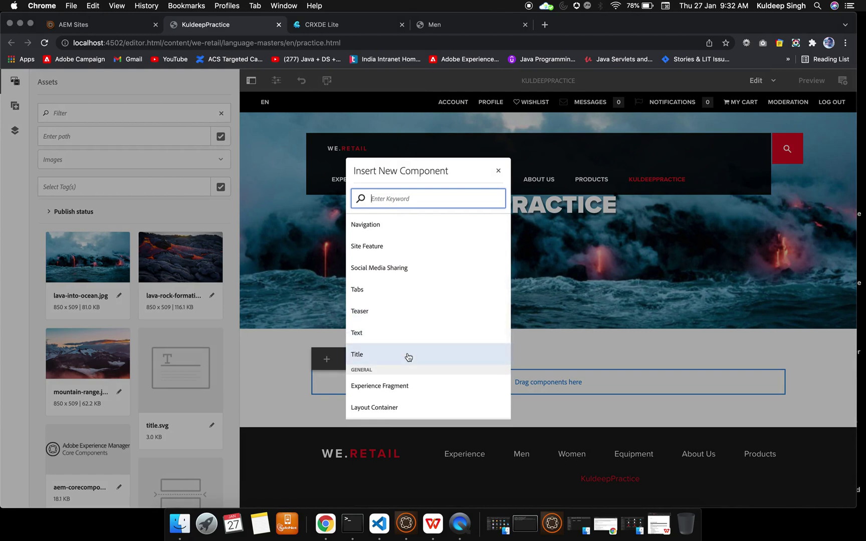
click(408, 356)
Configure the Title component with the text "Welcome to my AEM site" and the heading type H2
double_click(528, 376)
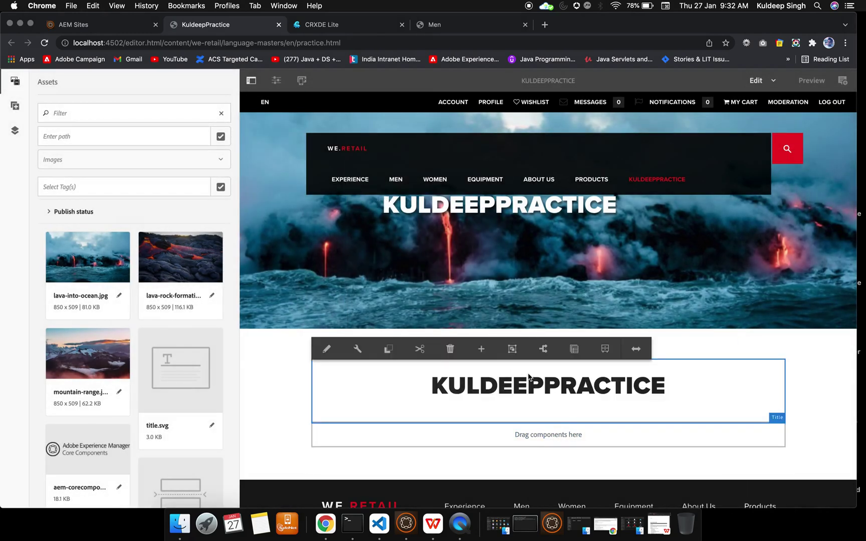
click(376, 229)
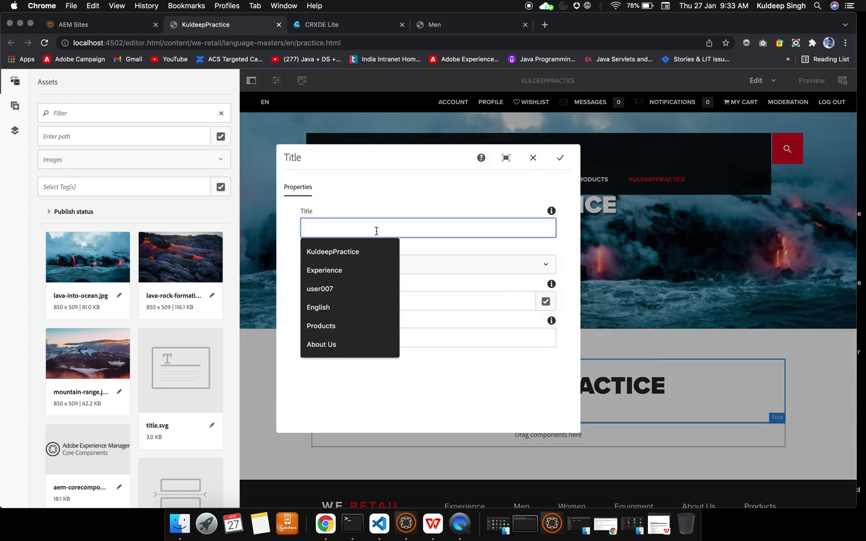
text(Welcome to my AEM site)
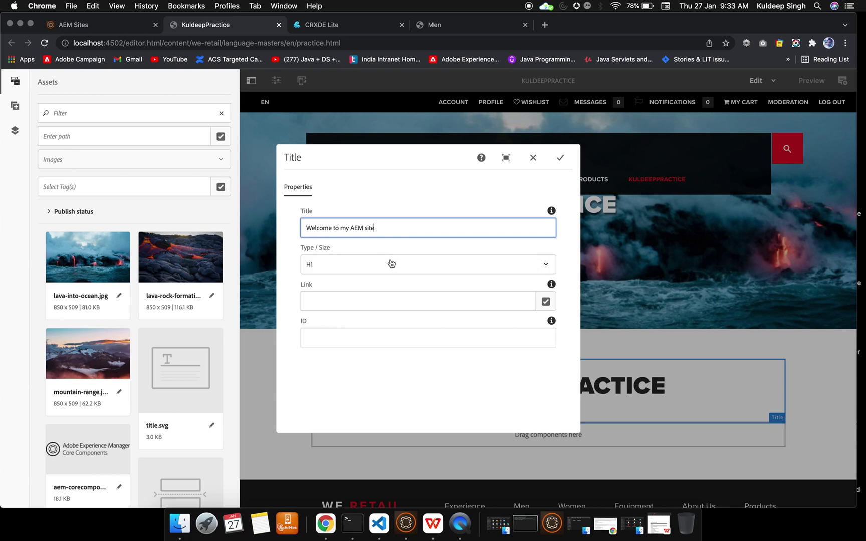
click(391, 263)
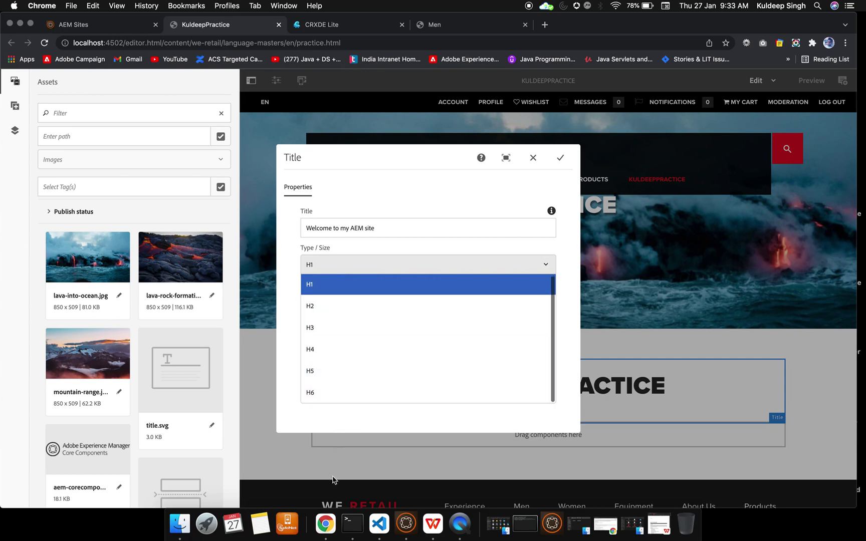
click(351, 269)
click(342, 271)
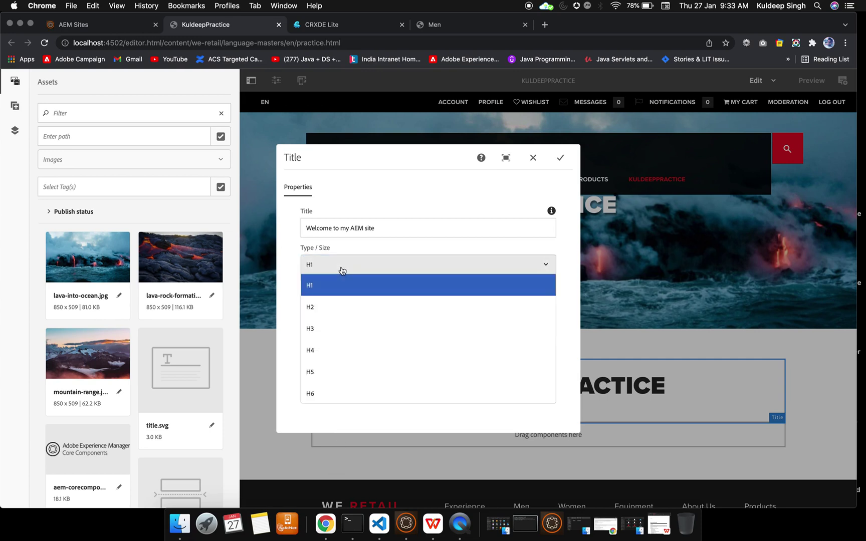
click(323, 311)
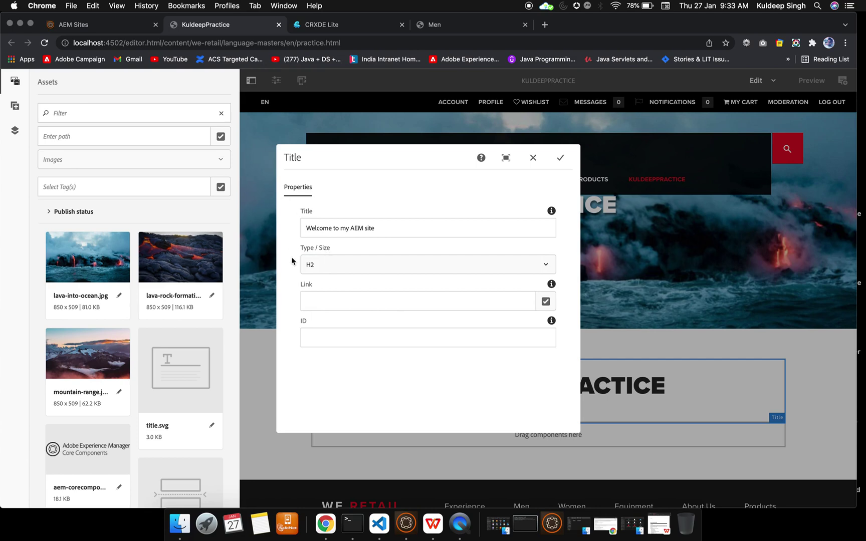
Link the title to the Experience page under We.Retail, Language Masters, English, and save the component's settings
click(545, 301)
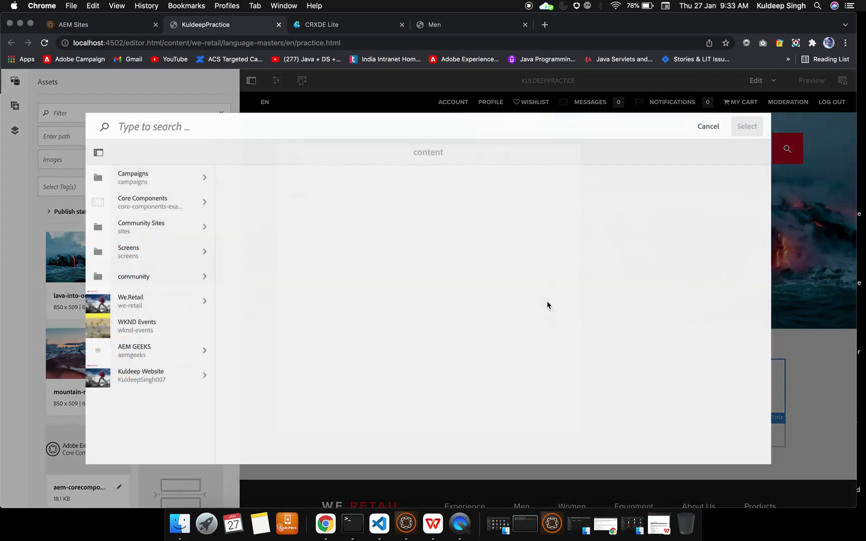
click(178, 303)
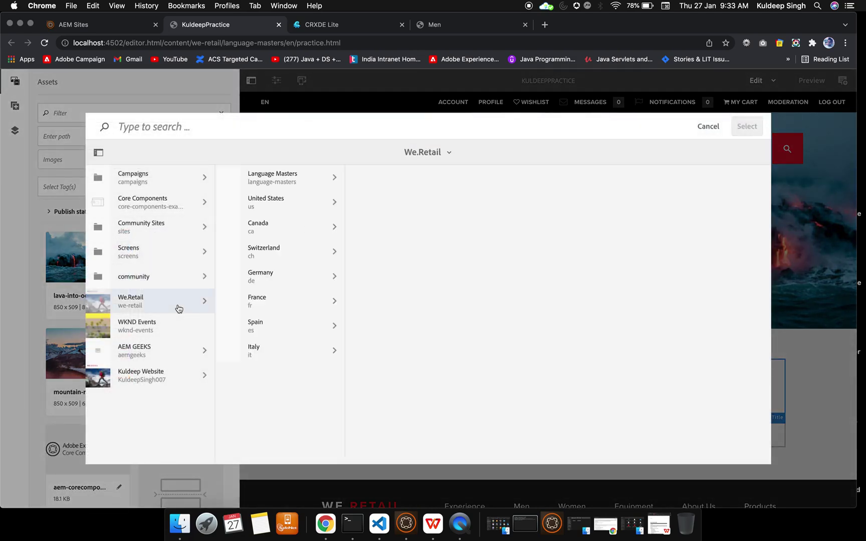
click(314, 177)
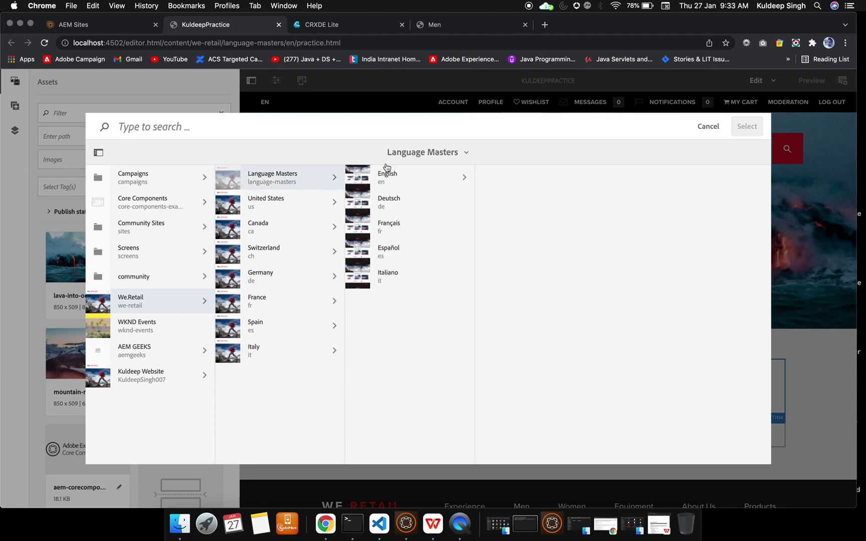
click(446, 177)
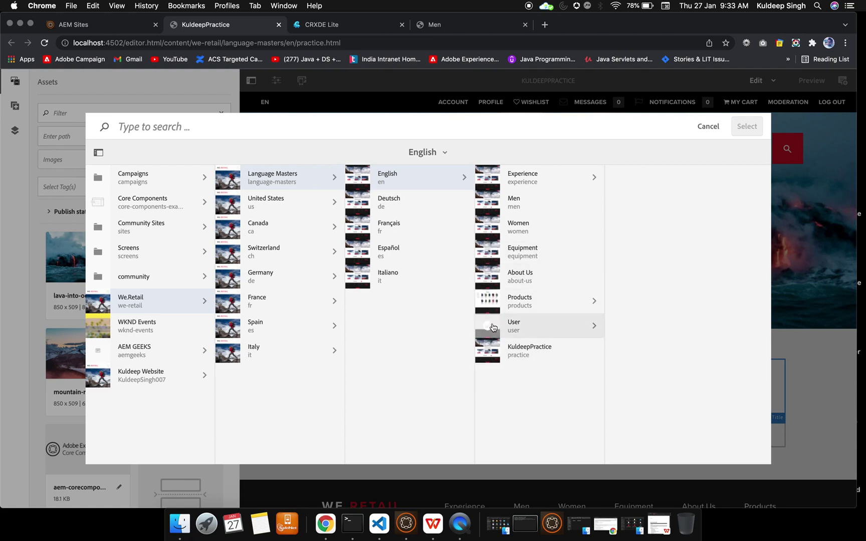
click(488, 181)
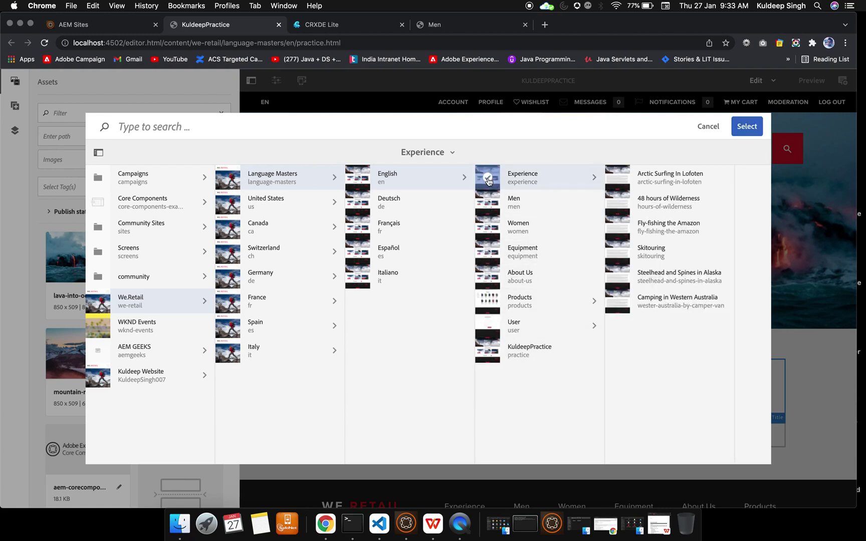
click(753, 127)
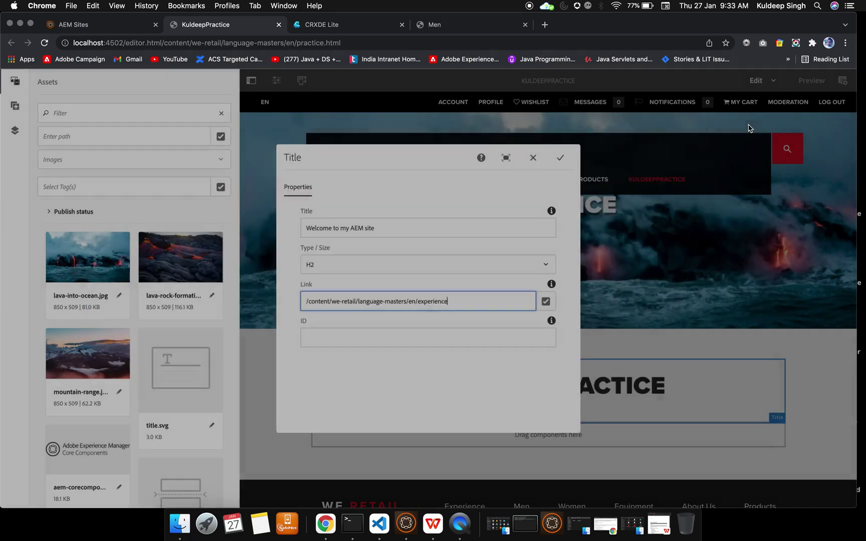
click(561, 159)
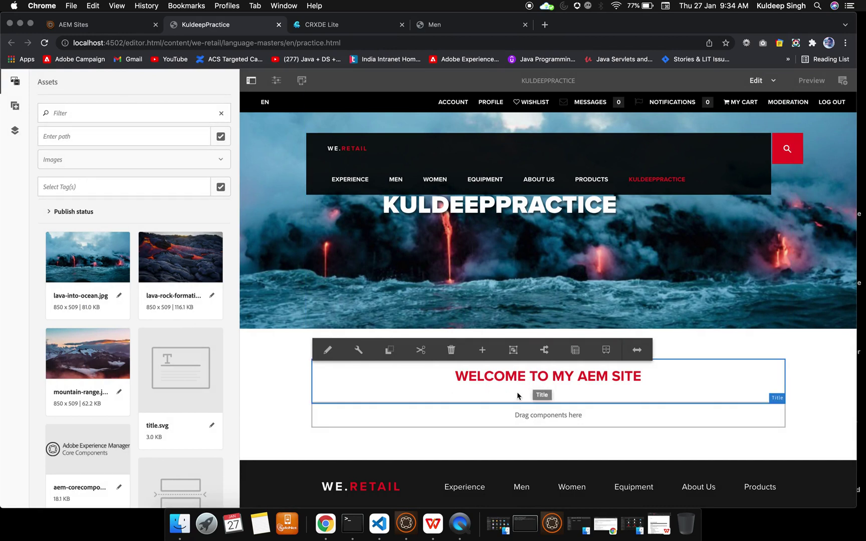
Insert a We.Retail Image component into the empty container below the title
double_click(529, 418)
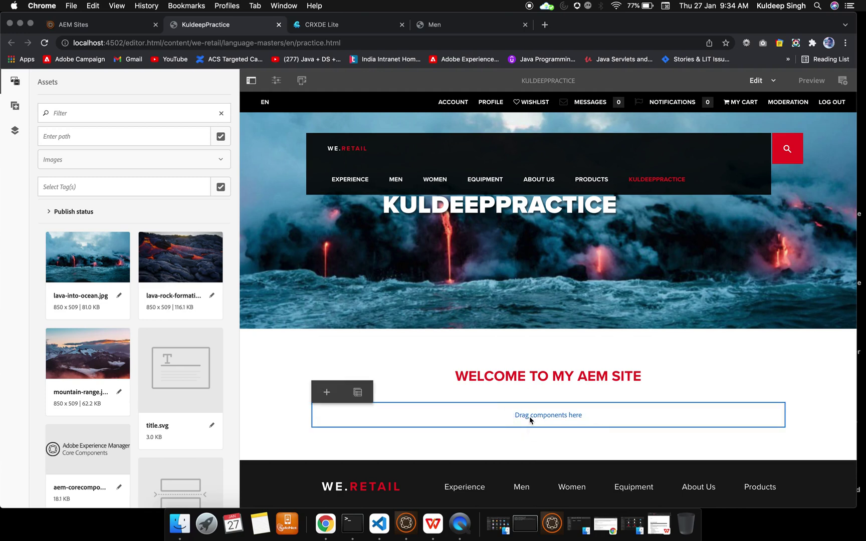
scroll(408, 310, down, 2)
scroll(406, 336, up, 3)
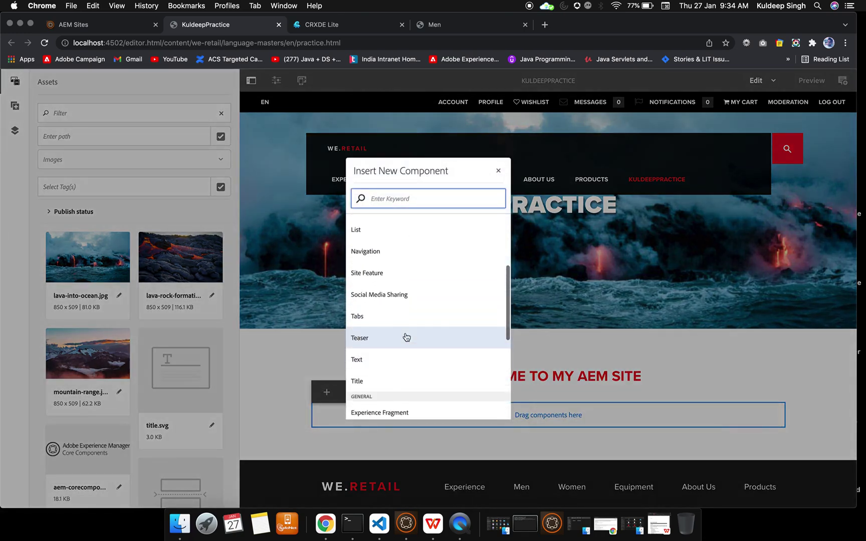
scroll(412, 275, down, 5)
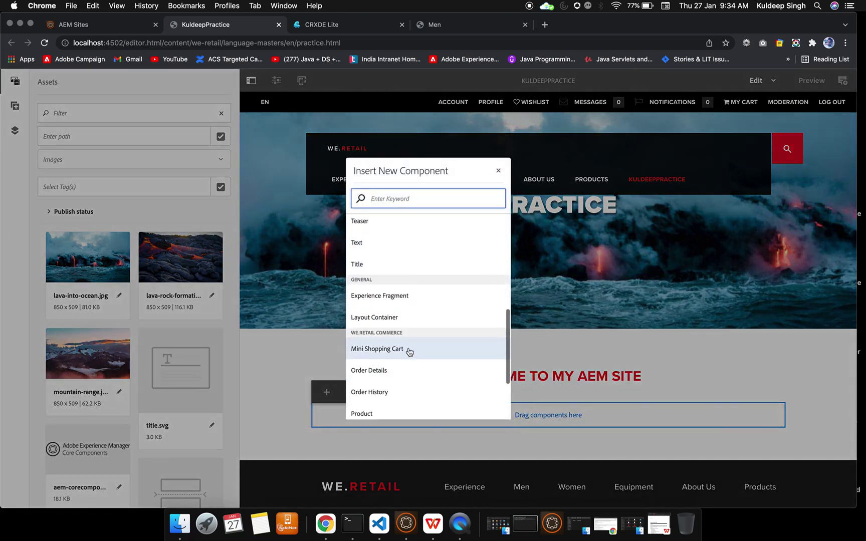
scroll(409, 351, up, 6)
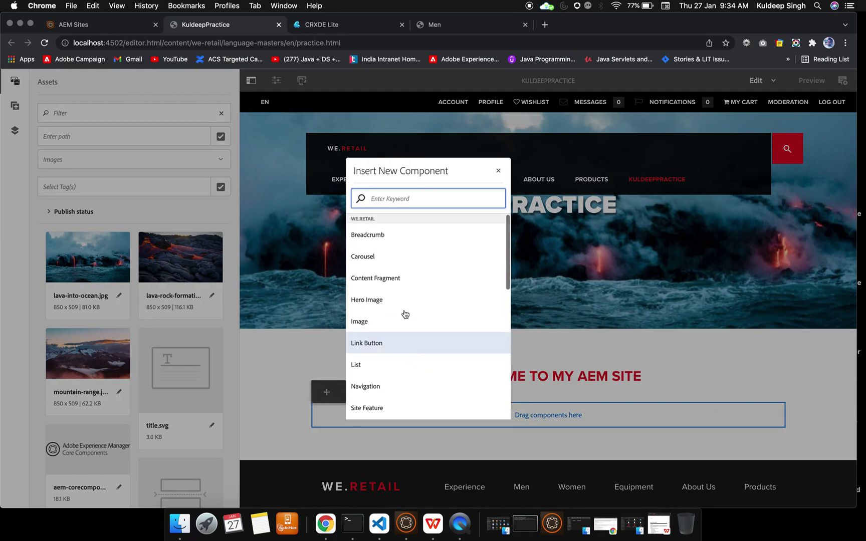
click(390, 326)
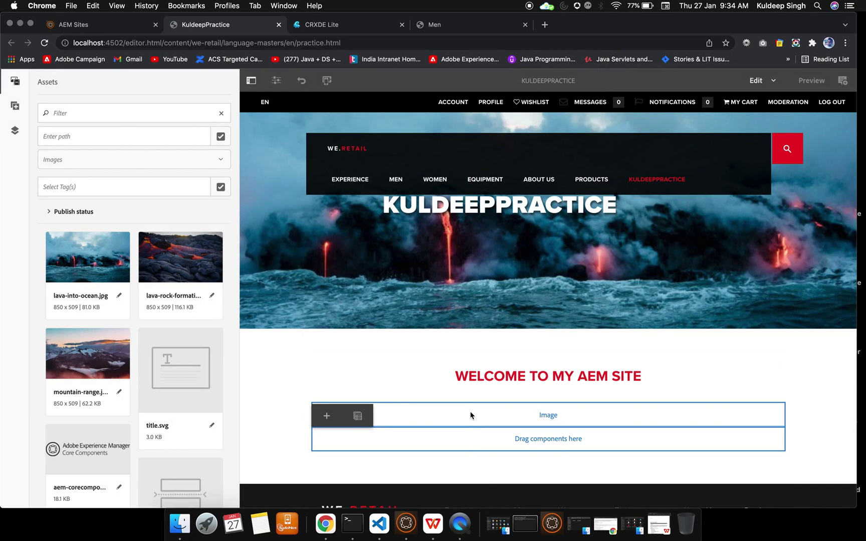
Place the Coats_men.jpg asset in the new Image component and save it
double_click(470, 411)
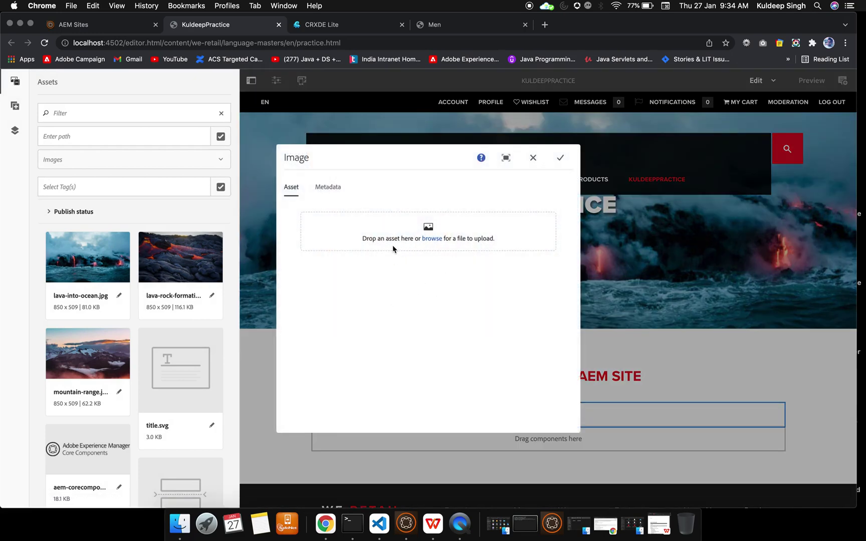
scroll(142, 330, down, 5)
scroll(142, 329, down, 6)
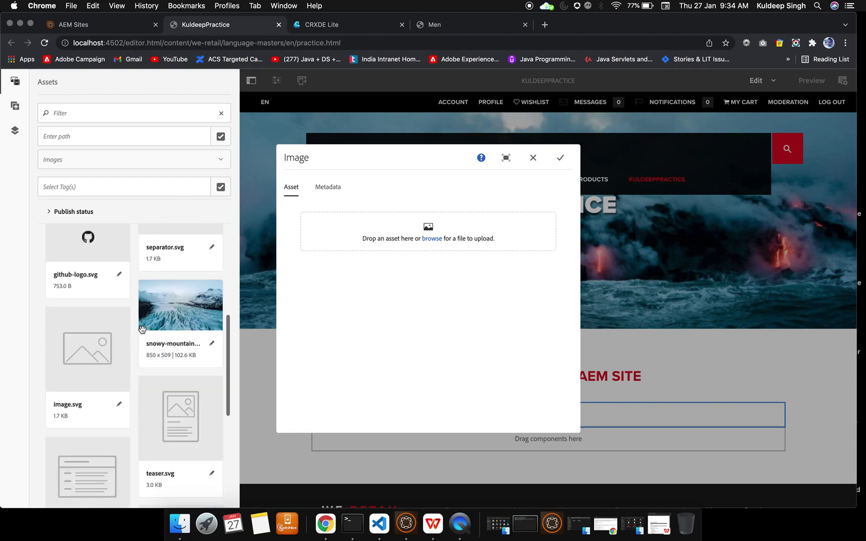
scroll(171, 284, down, 5)
scroll(171, 284, down, 10)
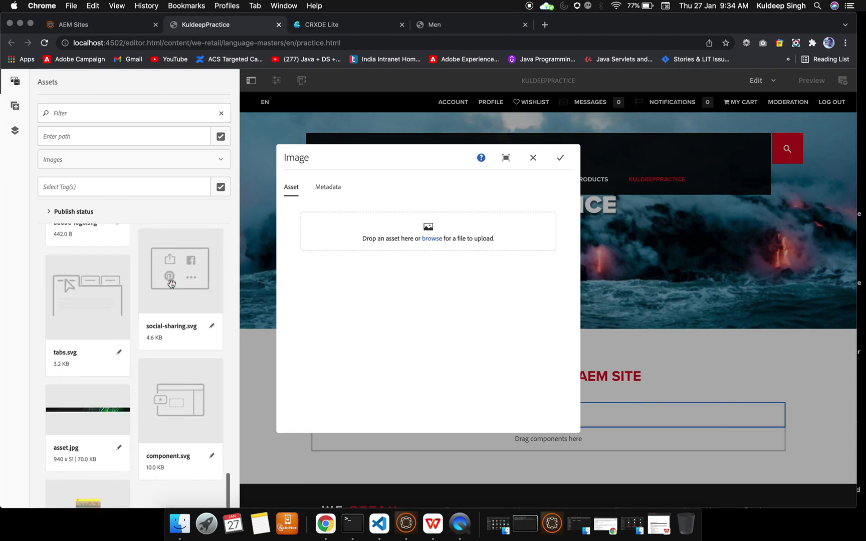
drag(80, 377, 448, 237)
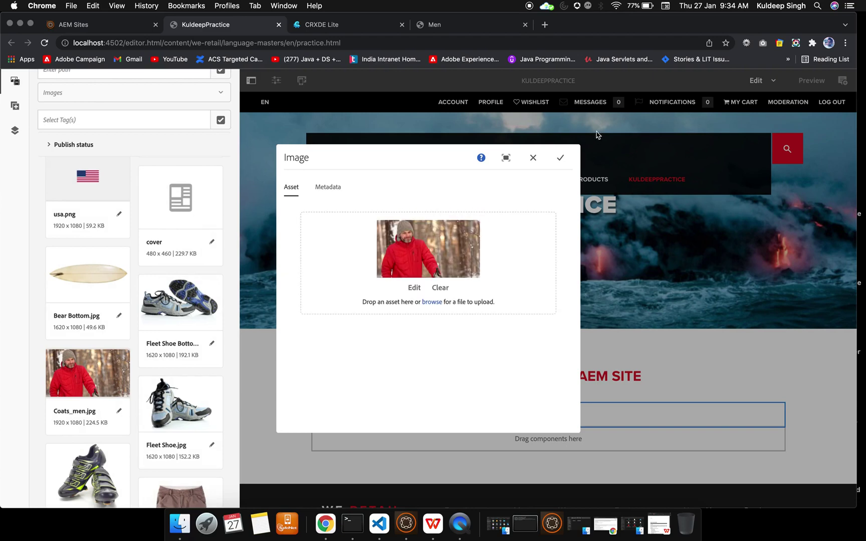
click(560, 160)
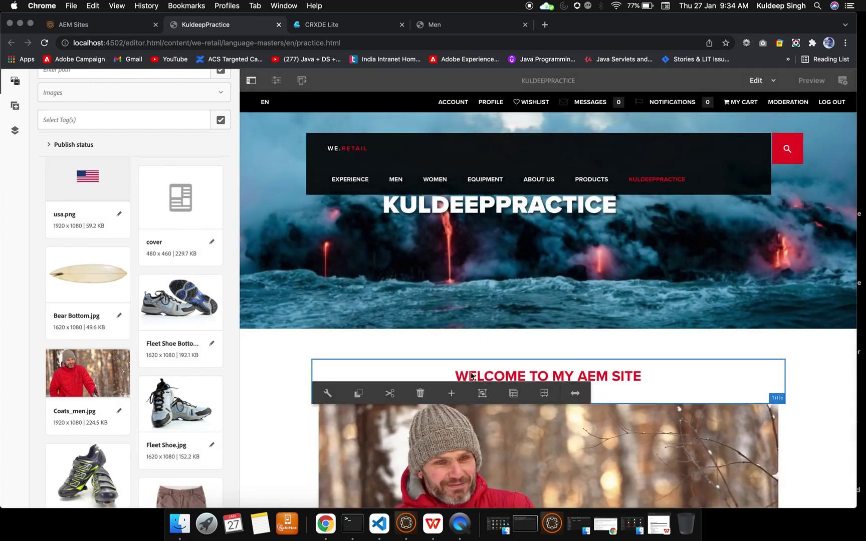
Preview the page and review the navigation, hero image, linked title, image and footer
scroll(471, 375, down, 5)
scroll(471, 375, down, 2)
scroll(471, 375, up, 3)
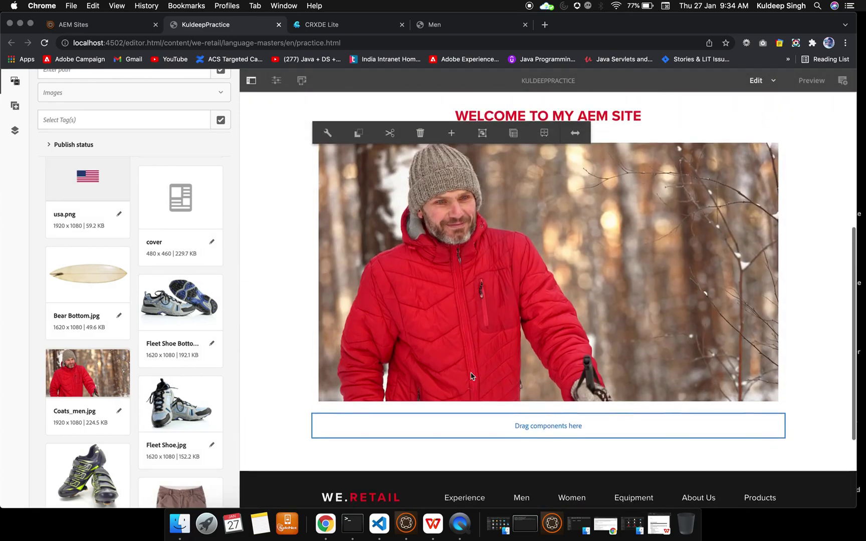
click(821, 175)
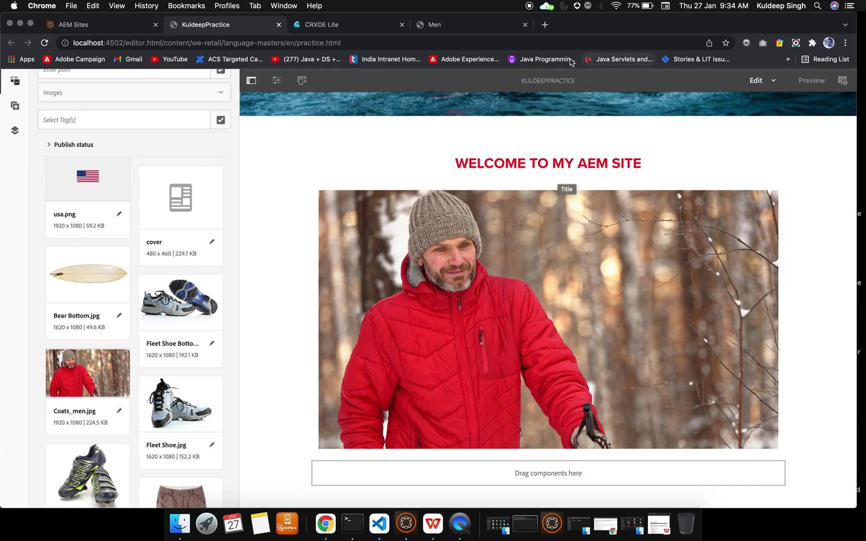
click(807, 81)
scroll(247, 187, up, 5)
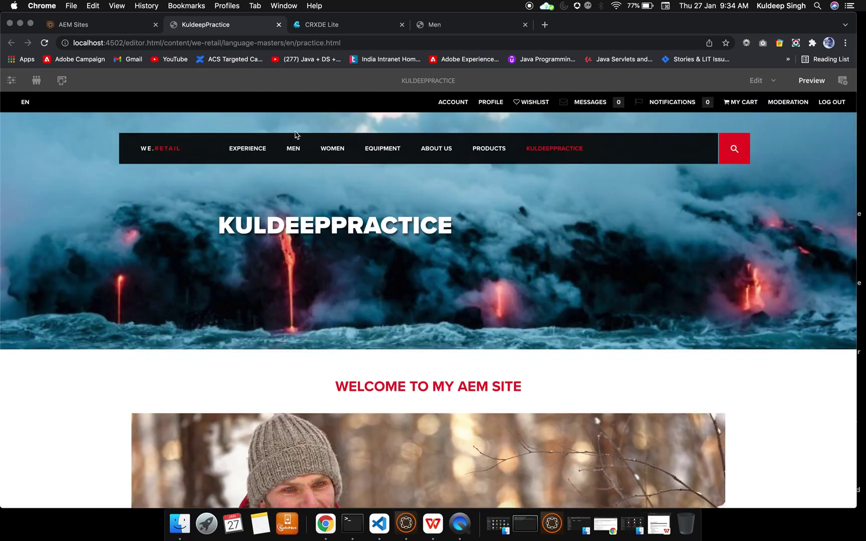
mouse_move(239, 148)
scroll(376, 234, down, 3)
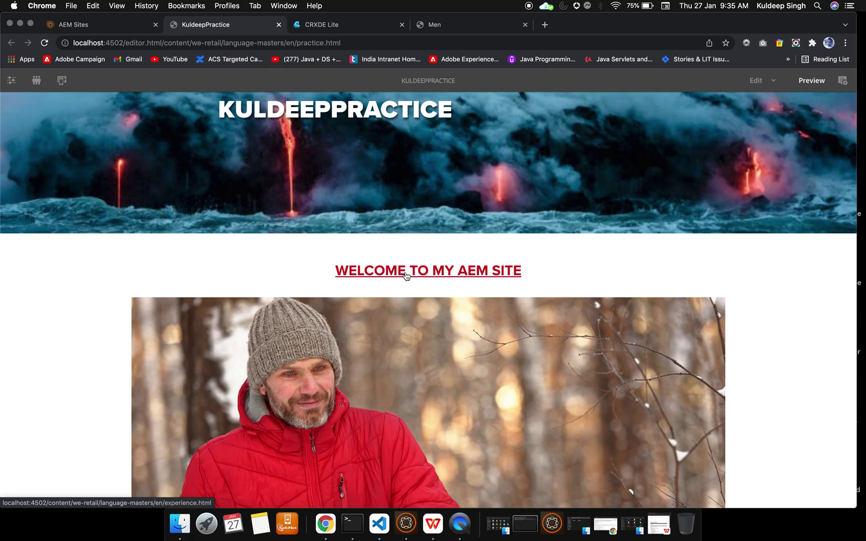
scroll(430, 362, down, 5)
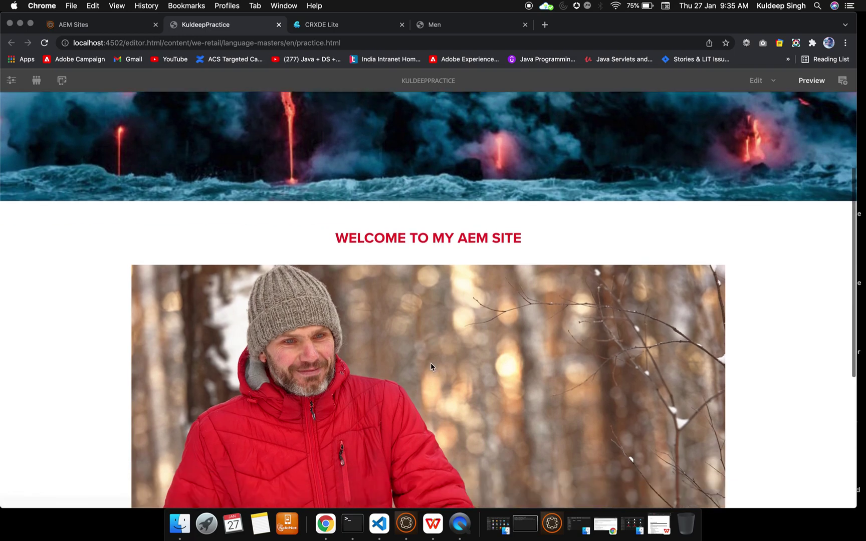
scroll(450, 349, down, 8)
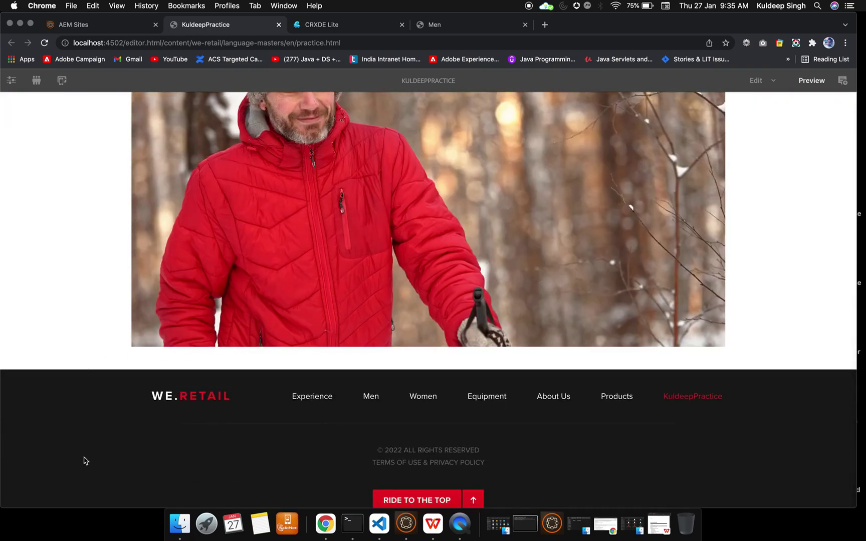
scroll(670, 480, down, 1)
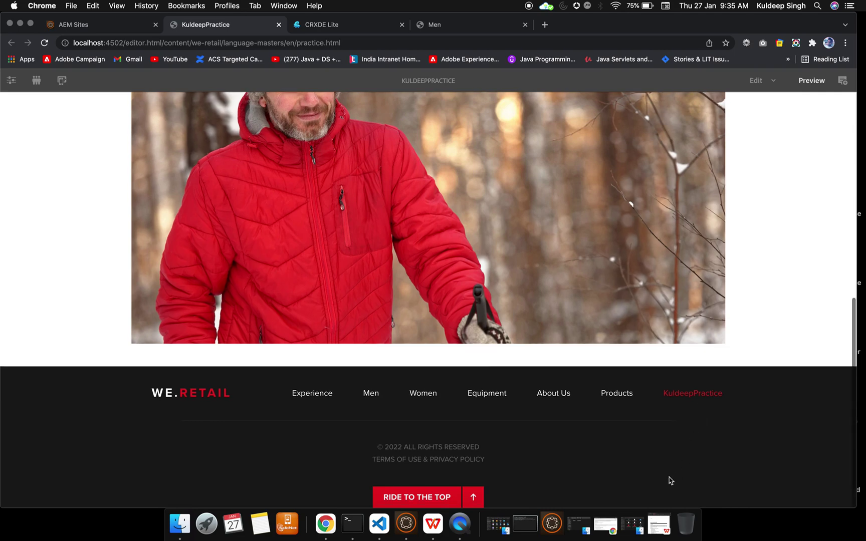
scroll(511, 332, up, 15)
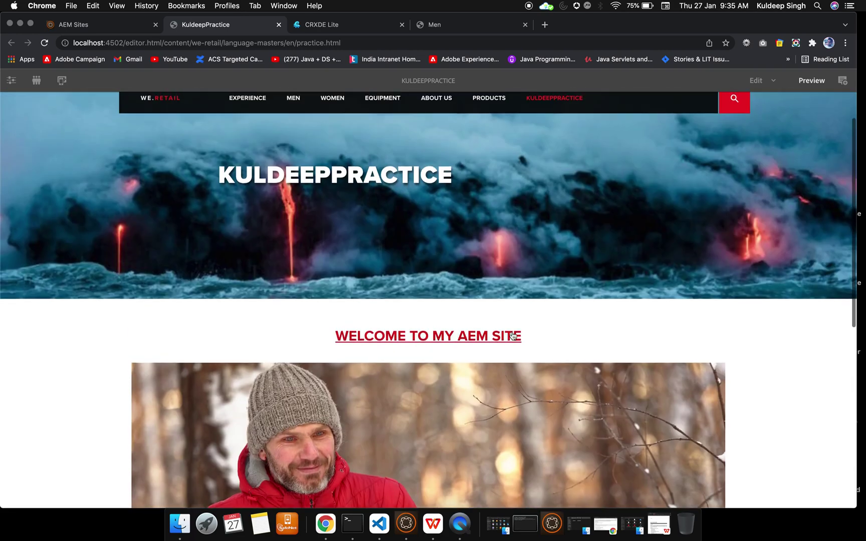
Follow the "Welcome to my AEM site" link in the preview and look through the linked page
click(428, 337)
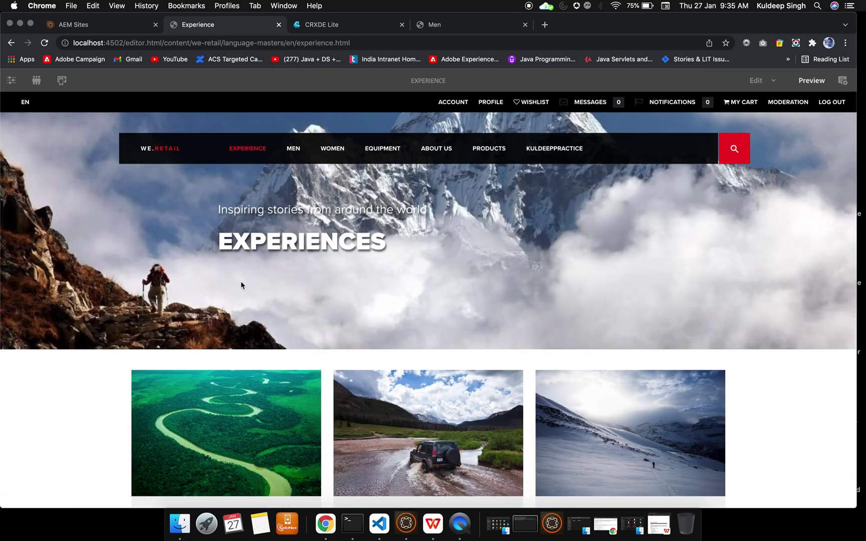
scroll(300, 431, down, 15)
scroll(300, 431, up, 15)
Start a new child page beneath the practice page in AEM Sites using the Content Page template
click(98, 29)
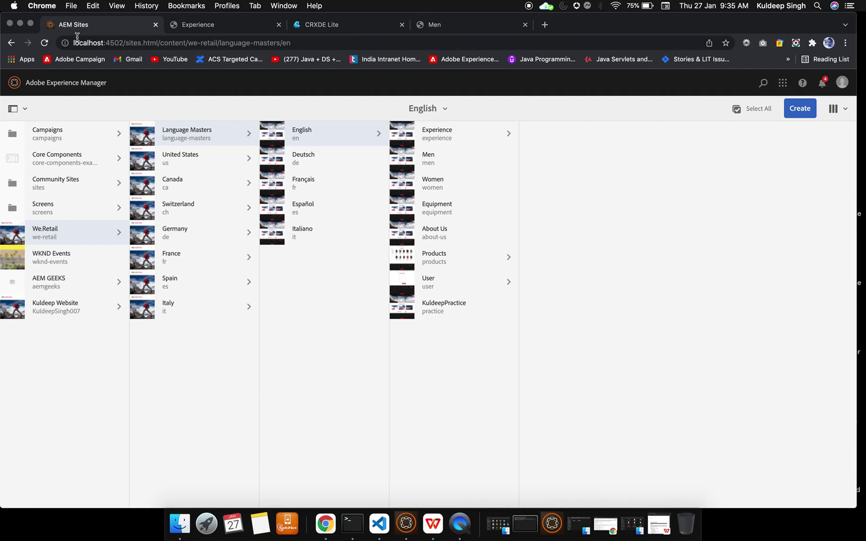
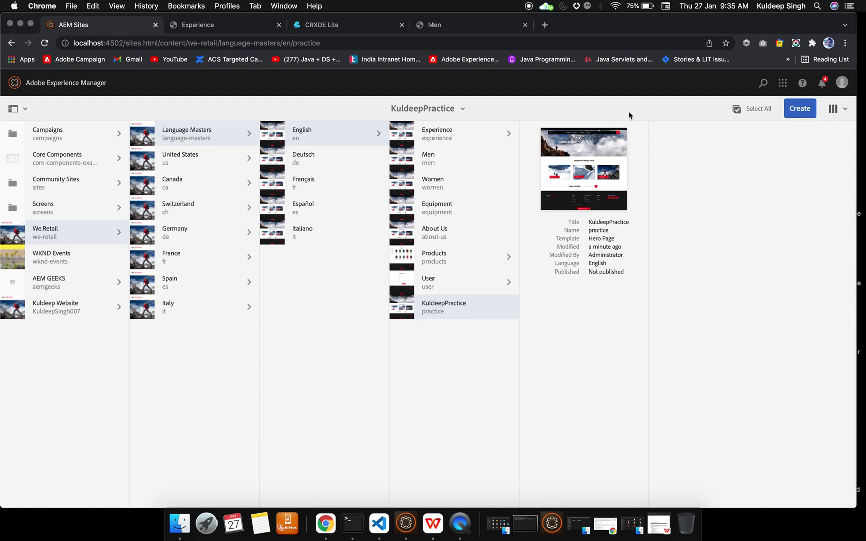
click(799, 109)
click(757, 132)
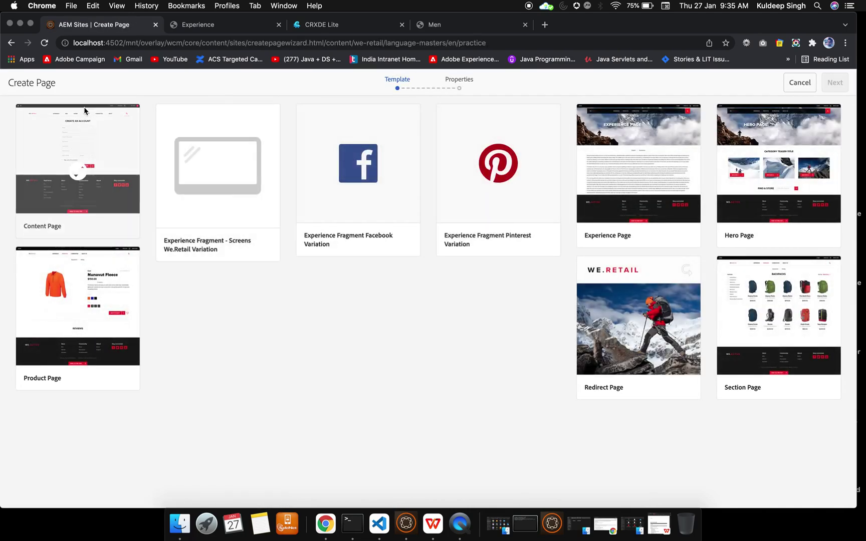
click(78, 173)
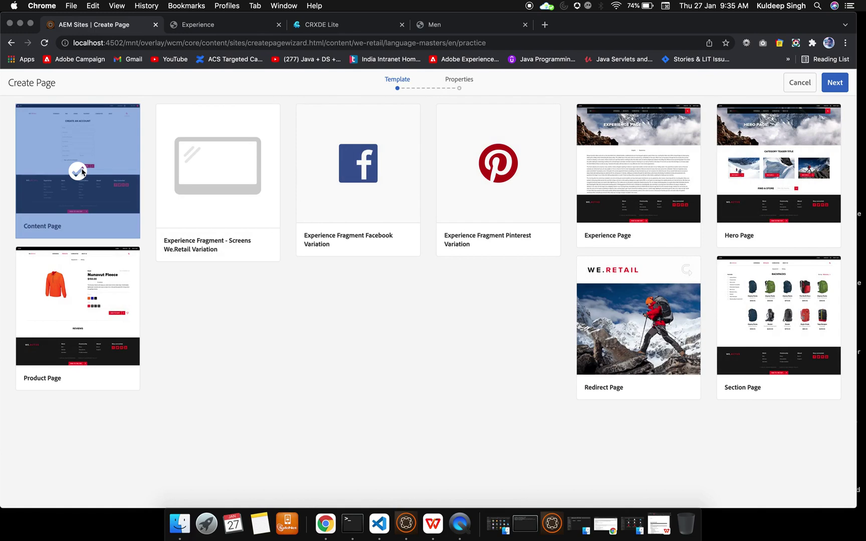
click(832, 89)
Give the new page the title About Us and name about, create it and open it in the editor
click(424, 167)
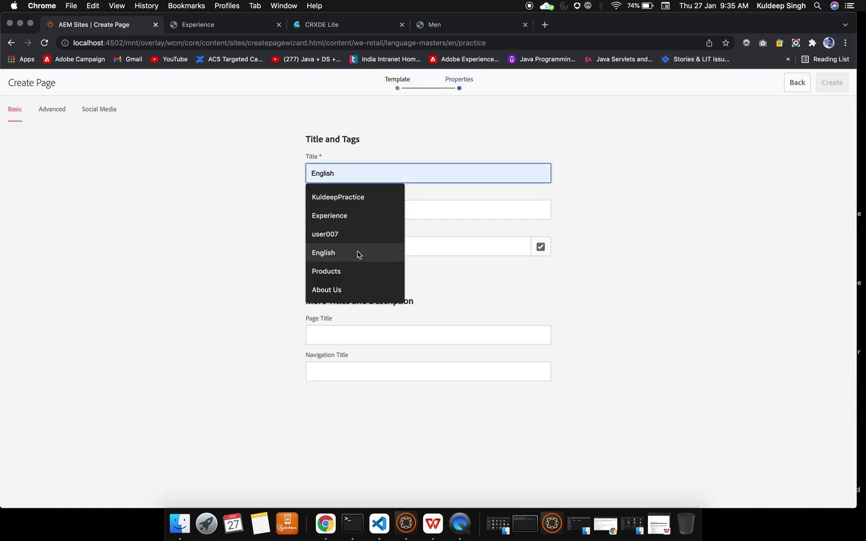
click(350, 289)
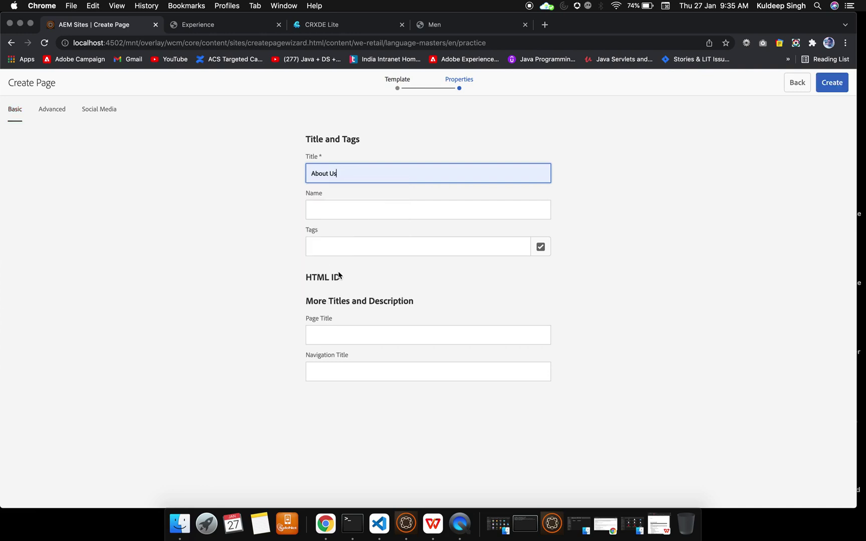
click(327, 211)
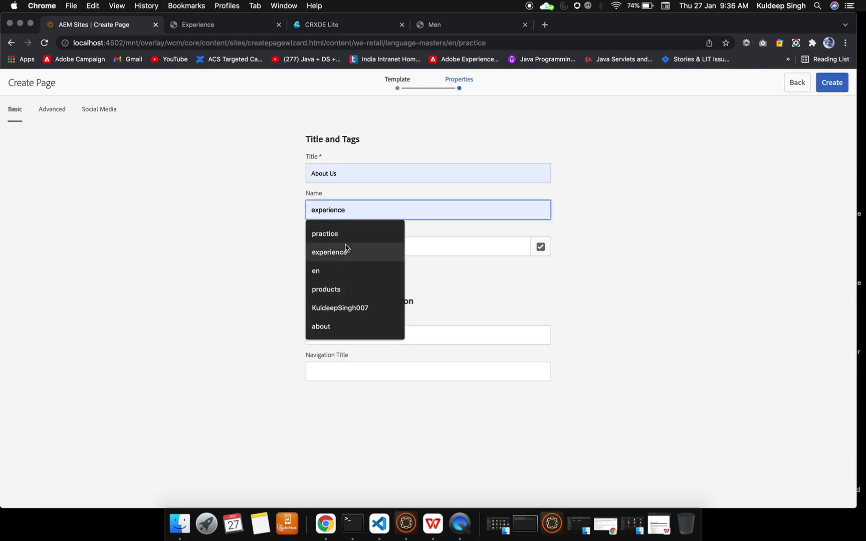
click(356, 330)
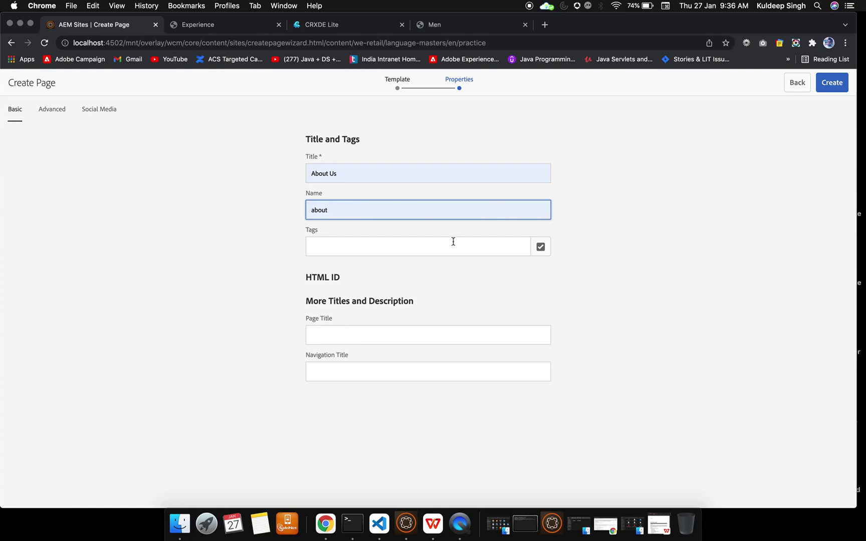
click(843, 81)
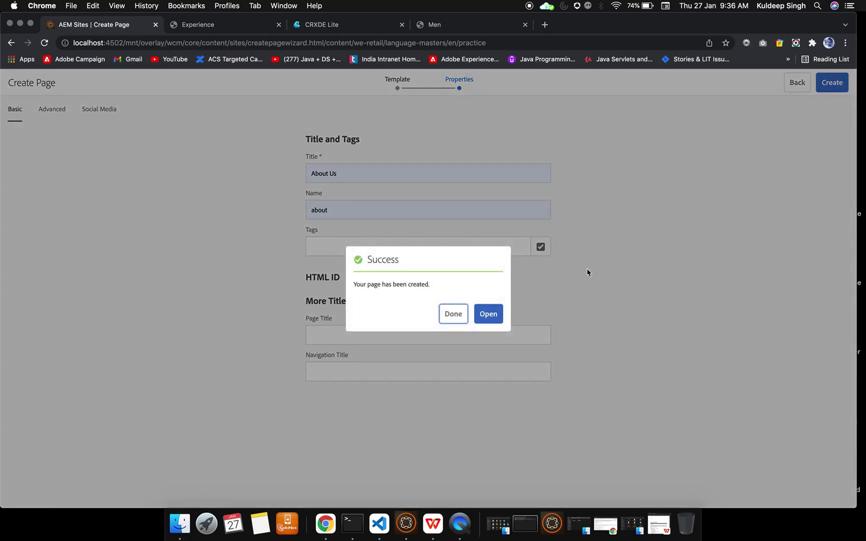
click(486, 317)
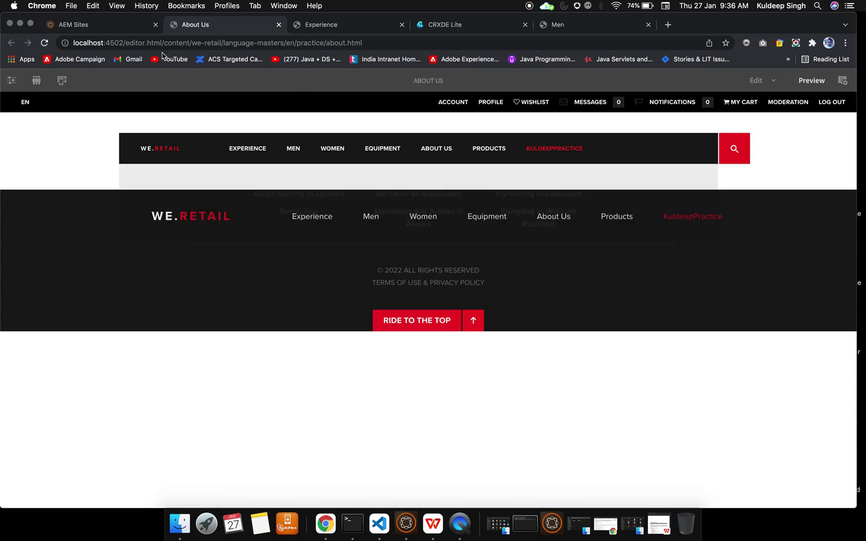
Return to AEM Sites and start another child page beneath the practice page using the Experience Page template
click(112, 25)
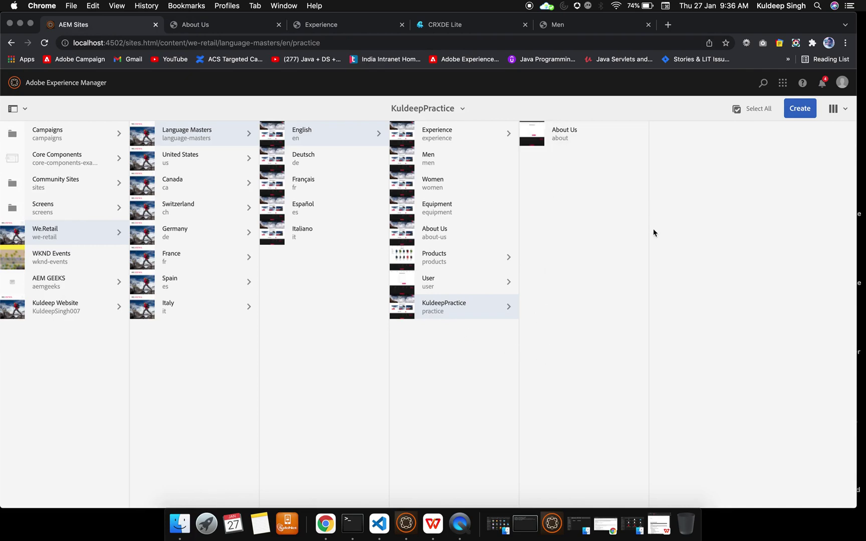
click(800, 108)
click(740, 138)
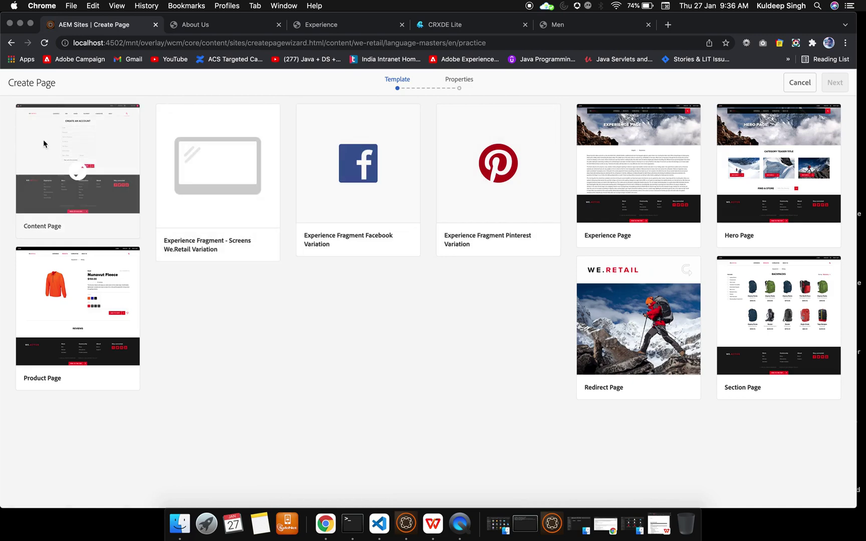
click(640, 183)
click(823, 86)
Title the new page Experience, name it experience, and create it without opening it
click(433, 171)
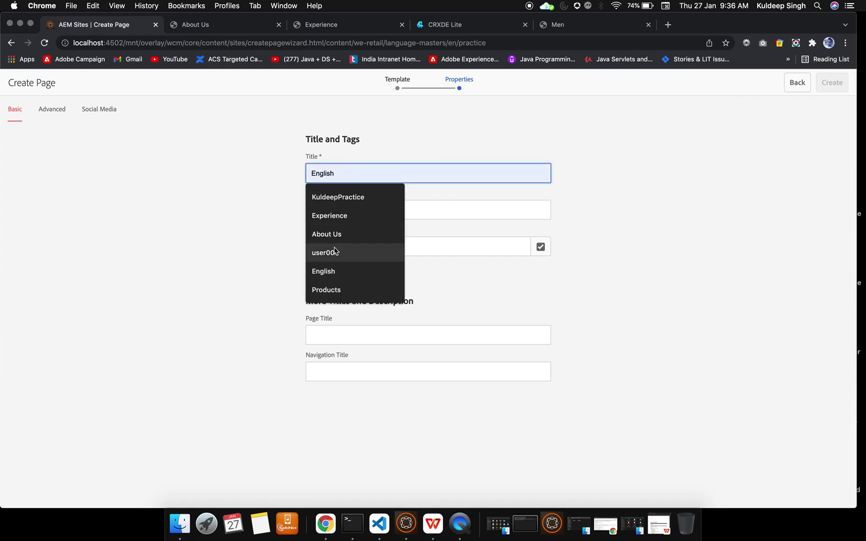
click(333, 214)
click(334, 214)
click(339, 251)
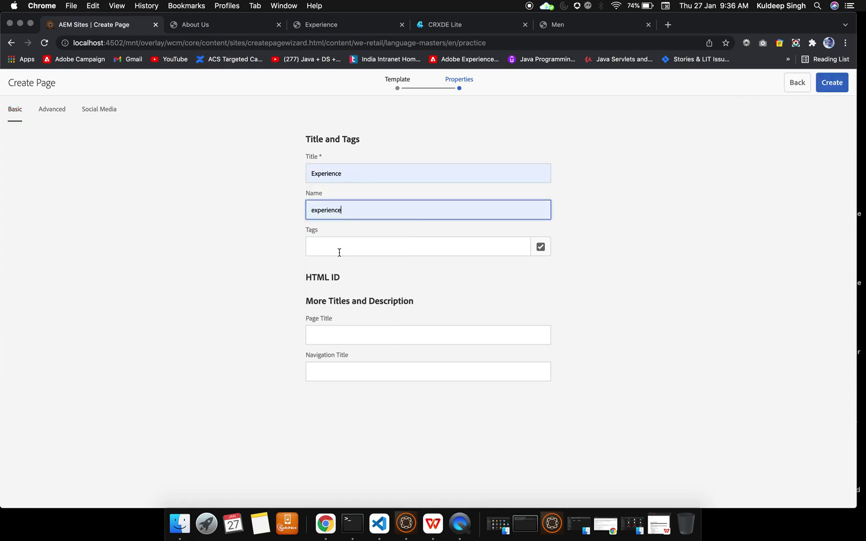
click(832, 82)
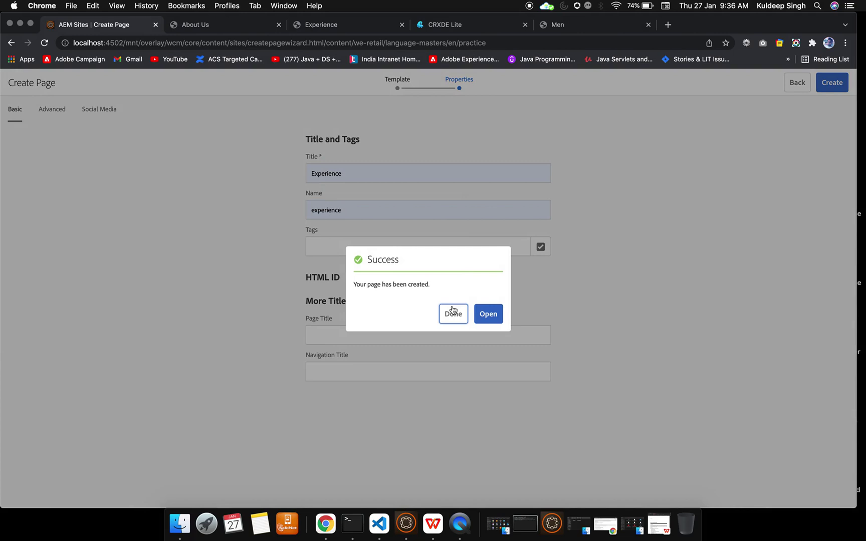
click(453, 312)
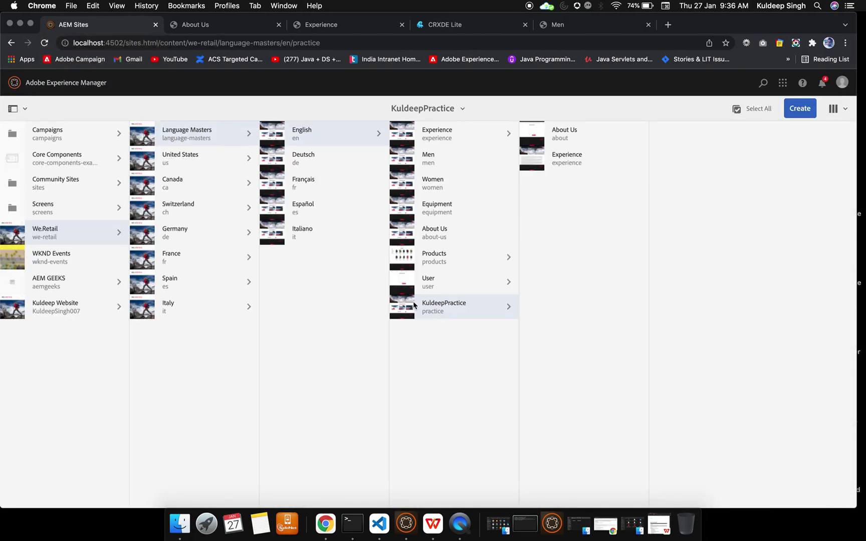
click(795, 111)
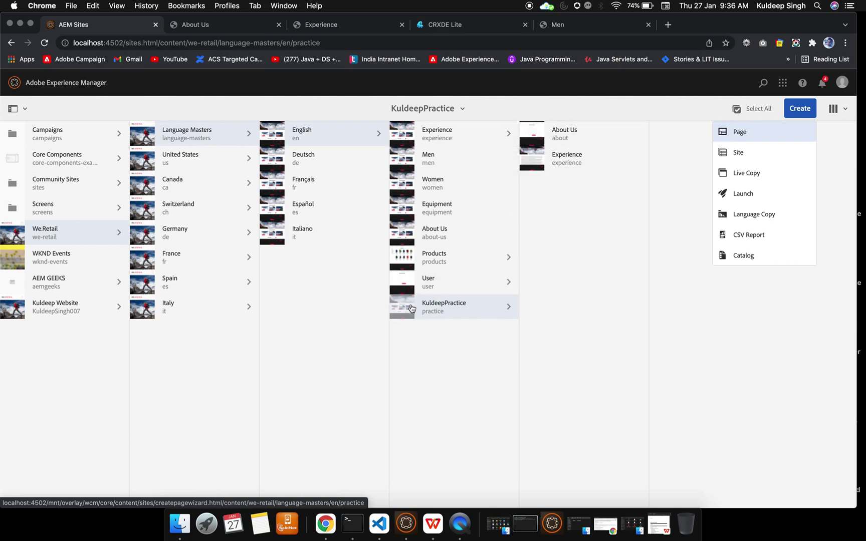
click(462, 308)
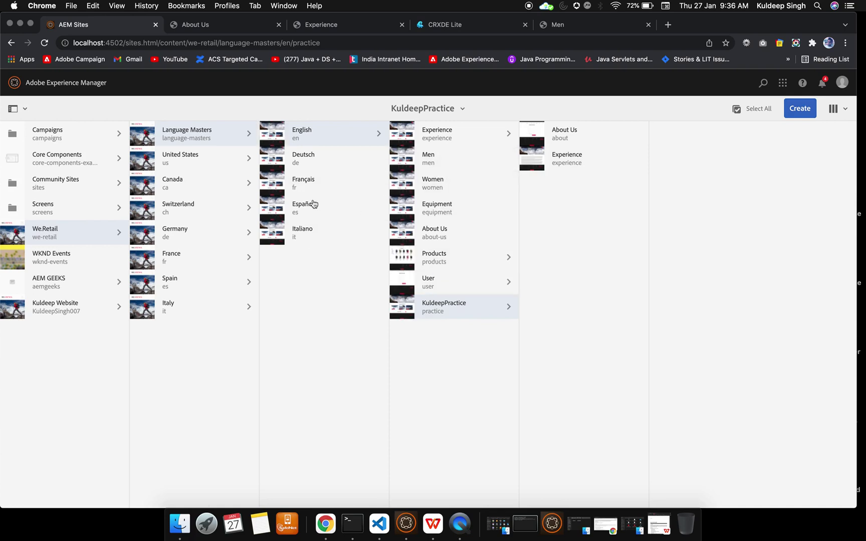
mouse_move(279, 146)
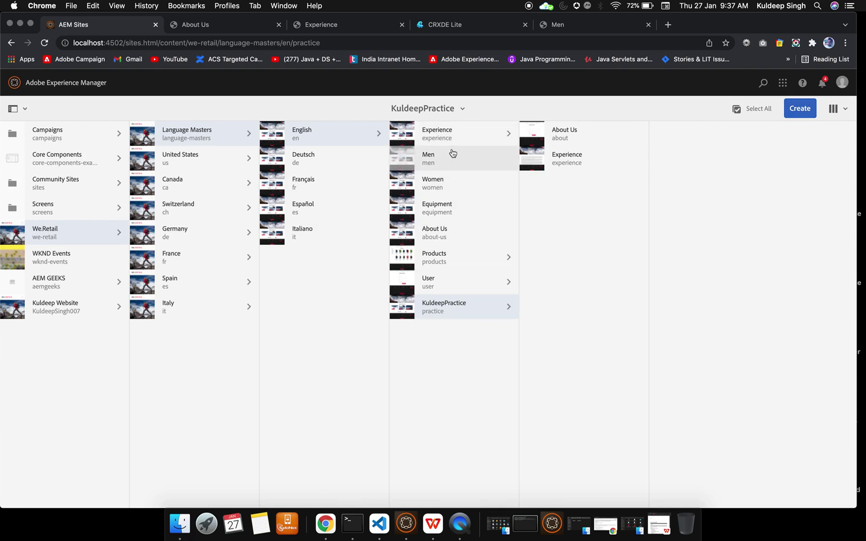
mouse_move(159, 134)
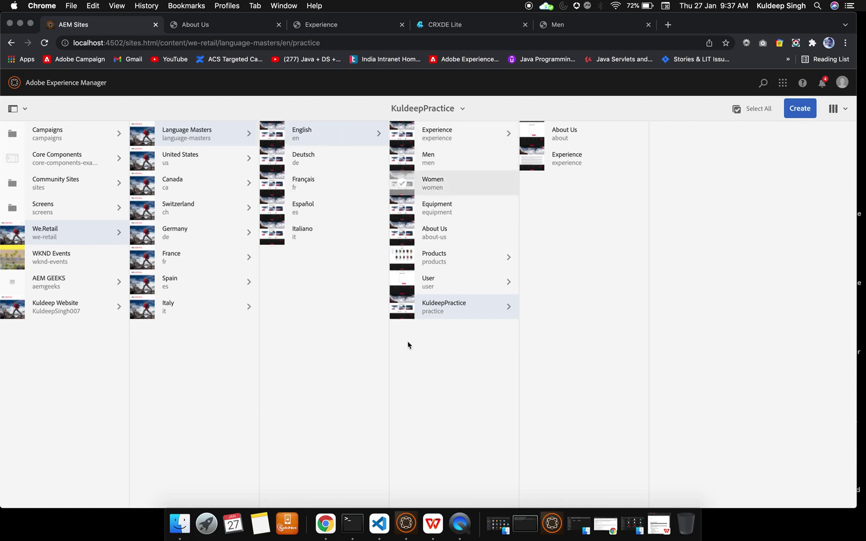
Start a third child page beneath the practice page using the Product Page template
click(804, 111)
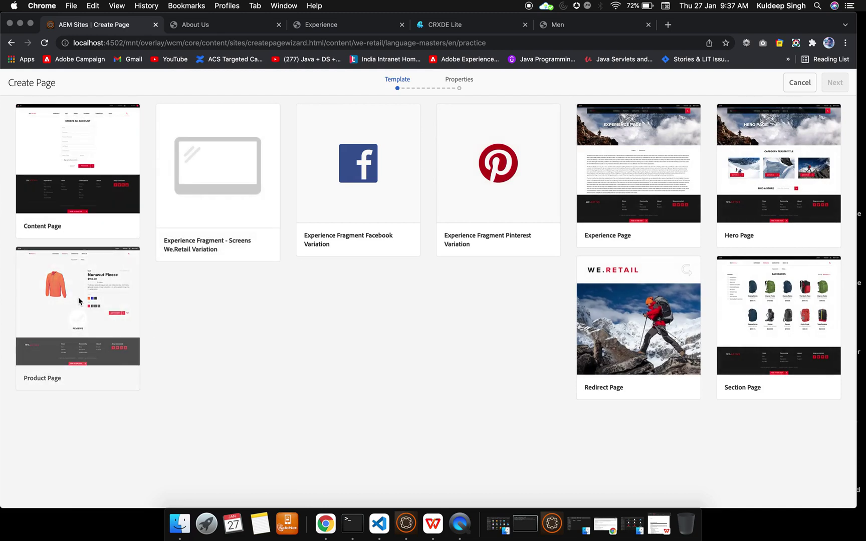
click(77, 313)
click(834, 83)
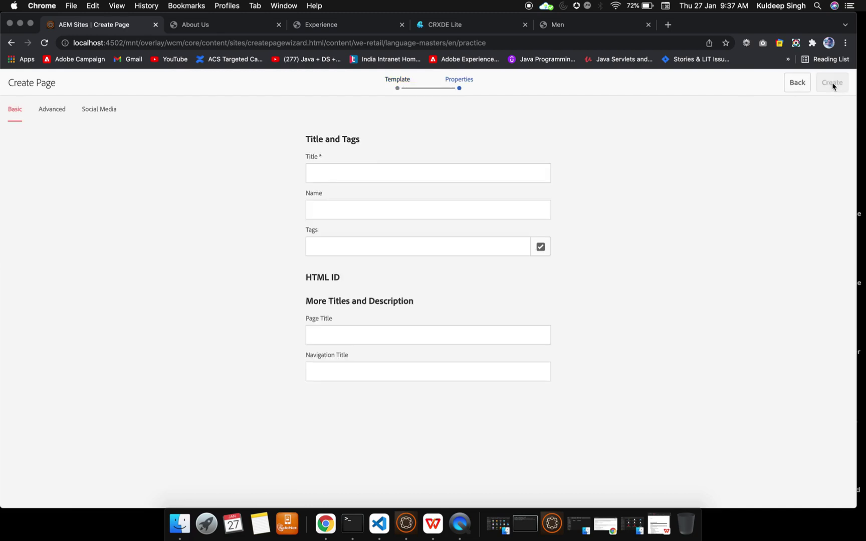
Title the new page Products, name it products, and create it without opening it
click(382, 176)
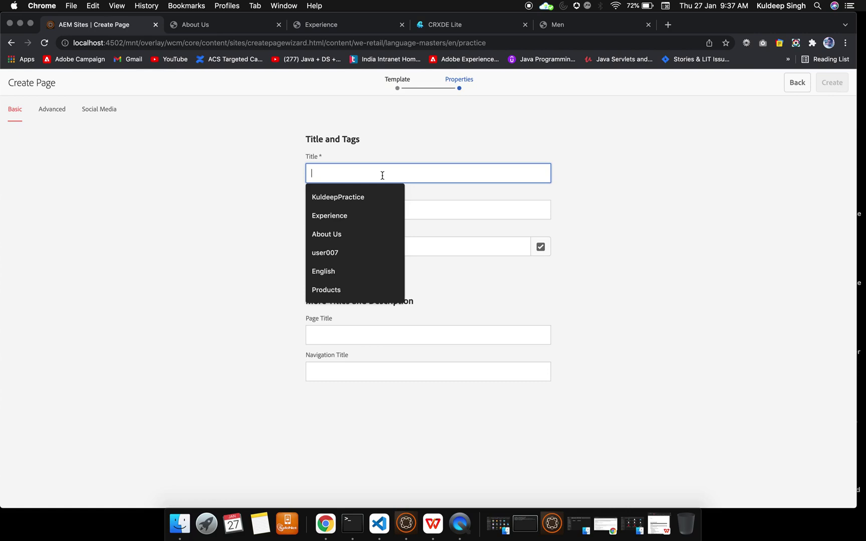
click(326, 290)
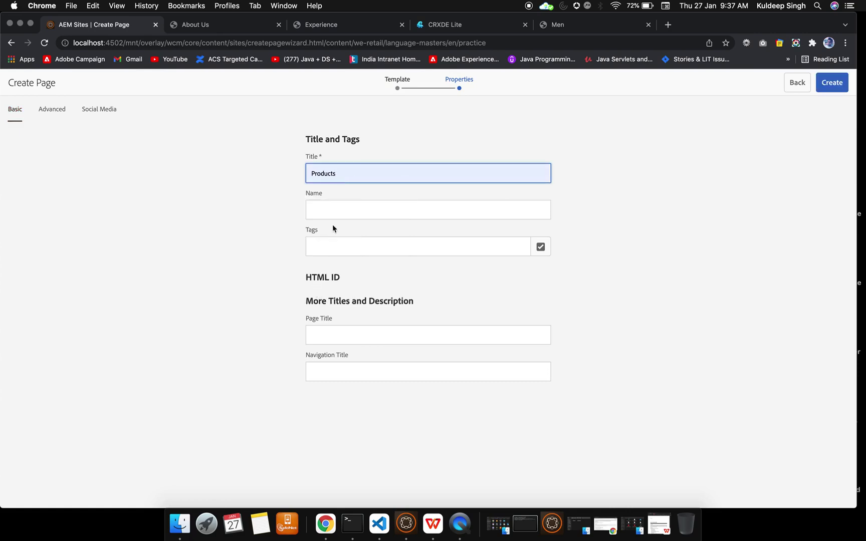
click(329, 204)
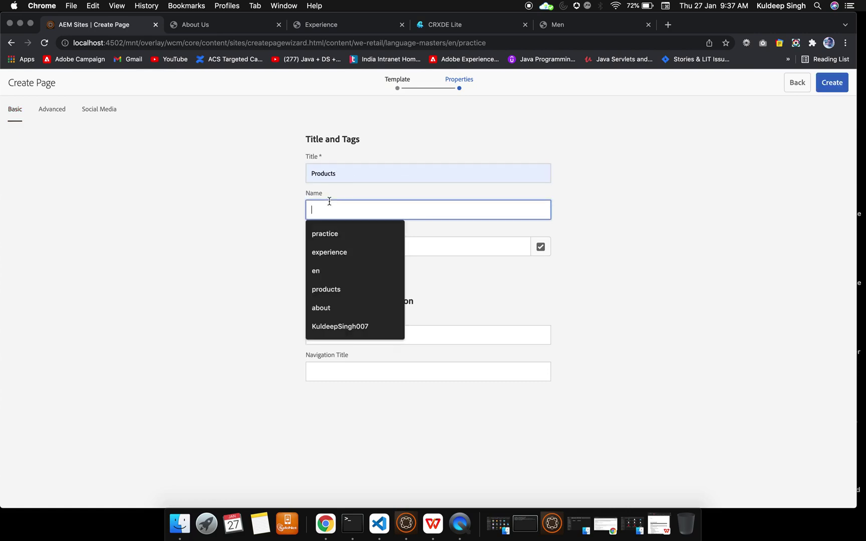
click(334, 287)
click(833, 90)
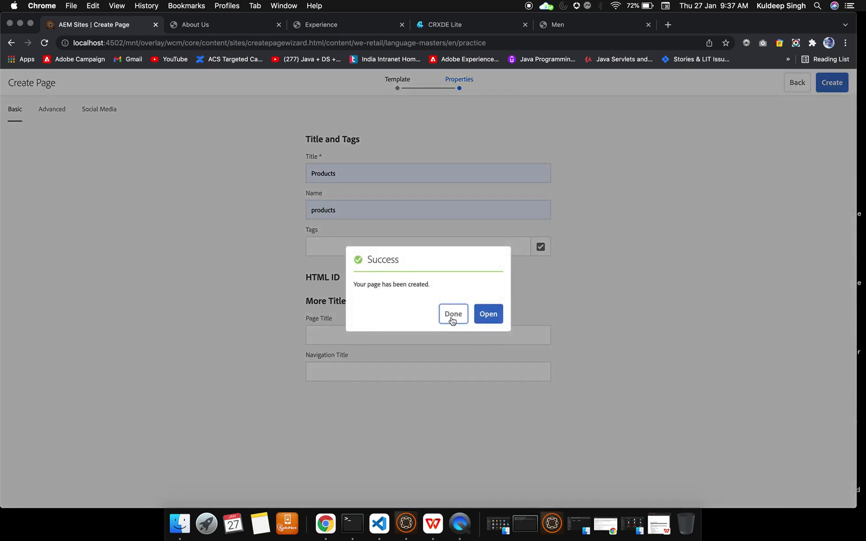
click(452, 320)
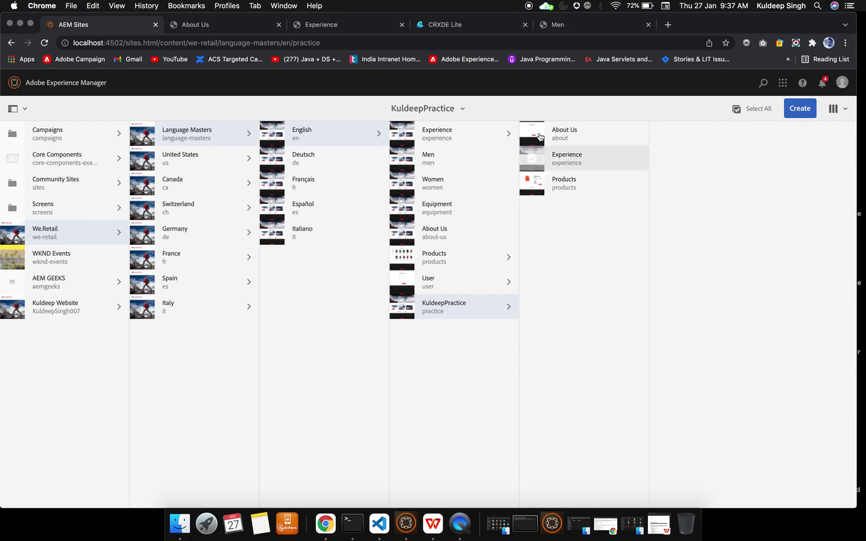
Open the new Products child page of the practice page for editing
mouse_move(532, 146)
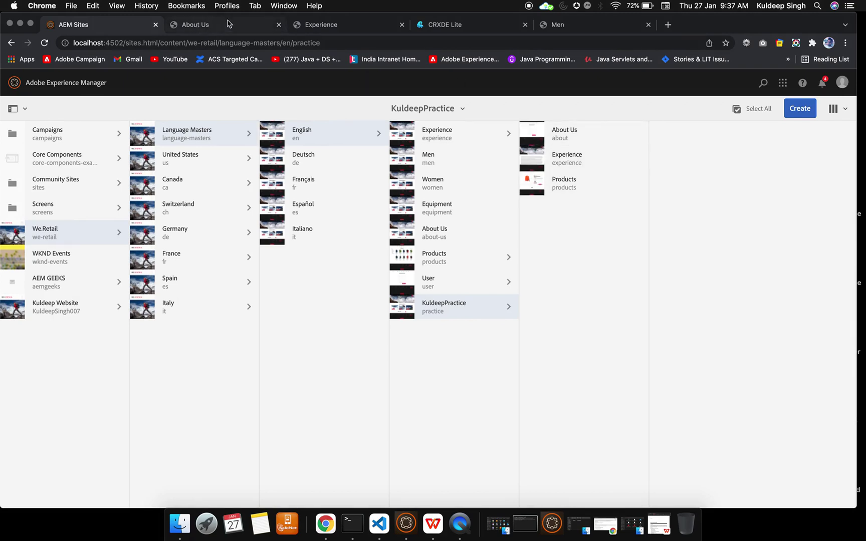
click(532, 182)
click(80, 83)
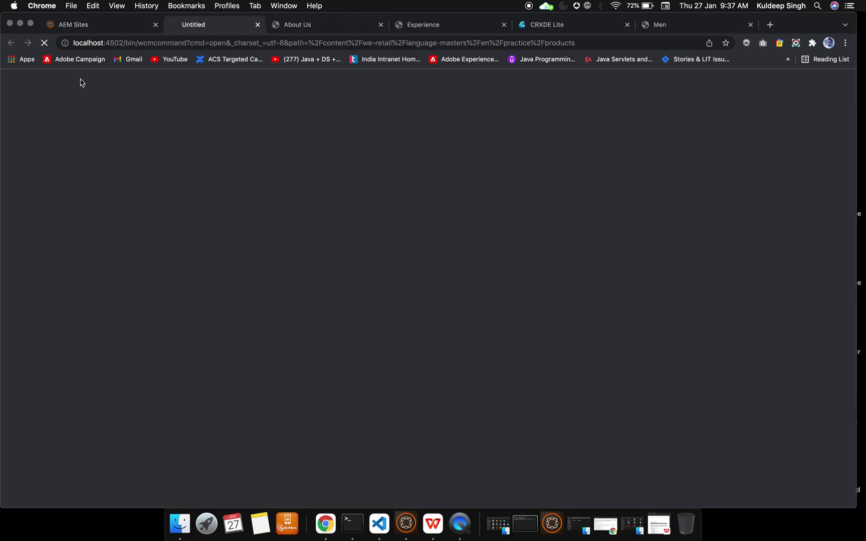
Close the open Men page and CRXDE Lite
click(711, 25)
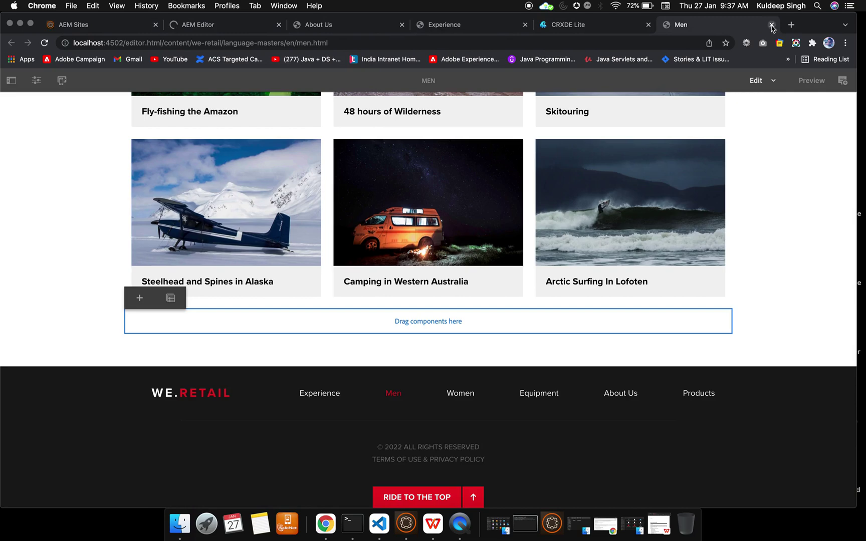
click(771, 25)
click(648, 25)
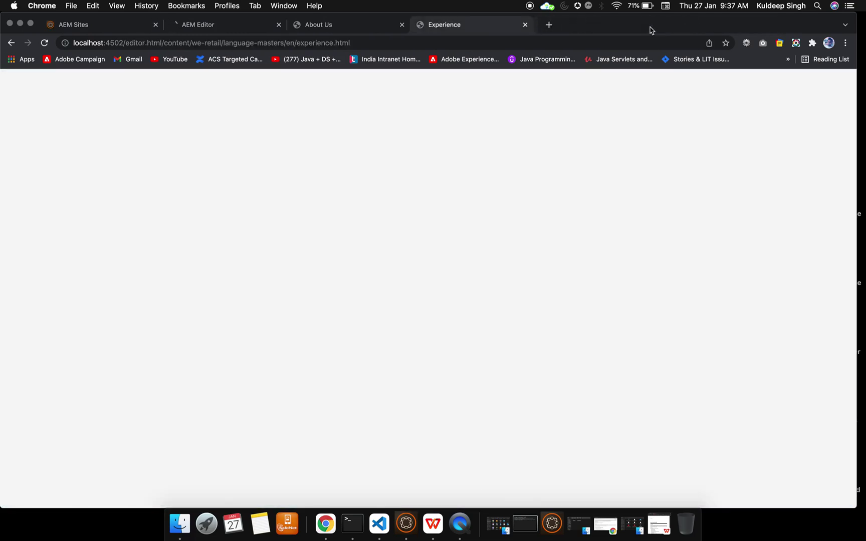
Look through the Products page layout and compare it with the open About Us and Experience pages
click(212, 27)
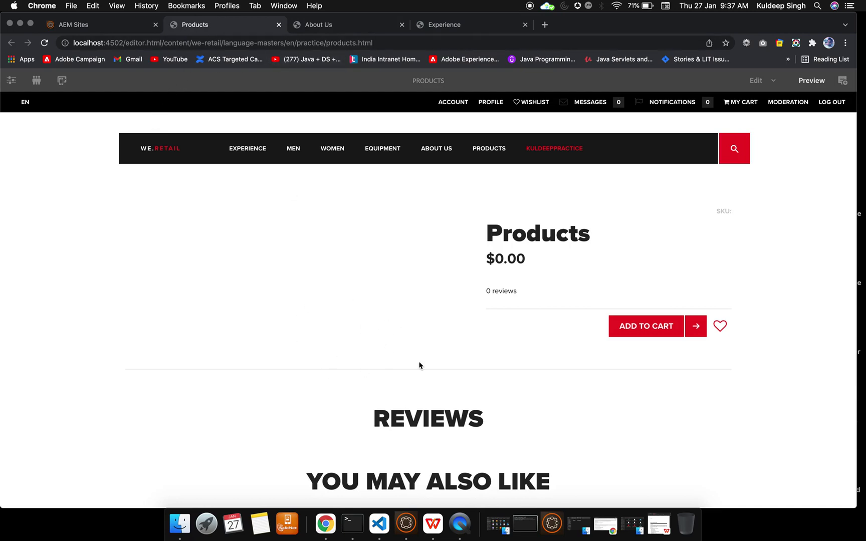
scroll(304, 365, down, 5)
scroll(305, 364, up, 5)
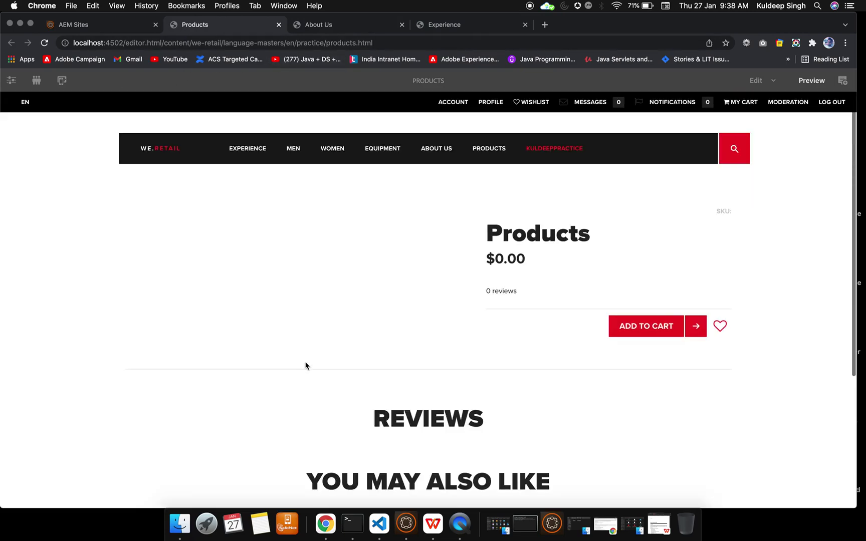
click(345, 25)
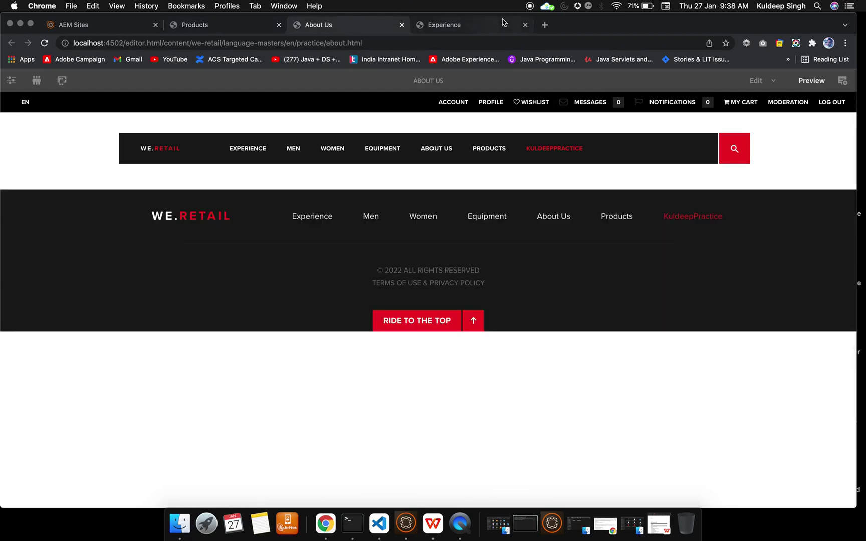
click(478, 28)
scroll(360, 272, down, 5)
scroll(307, 281, up, 5)
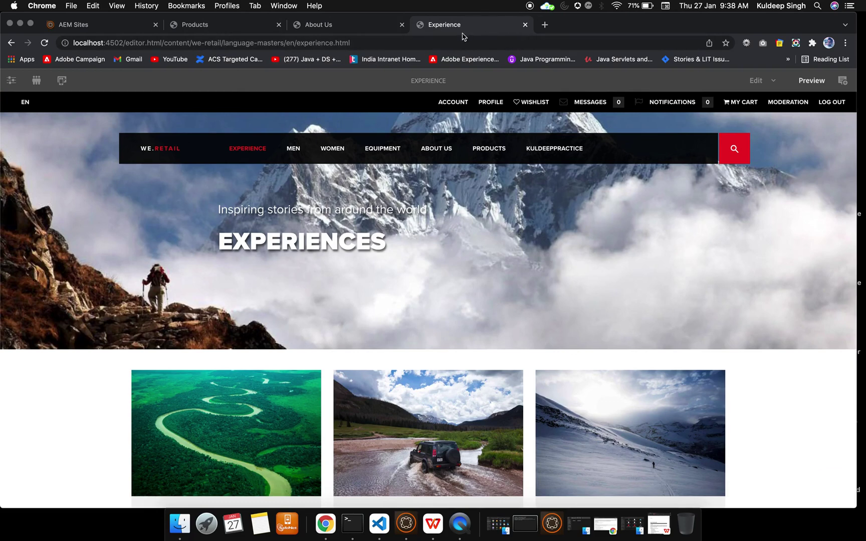
Close the site's main Experience page and open the practice page's Experience child page for editing
click(524, 25)
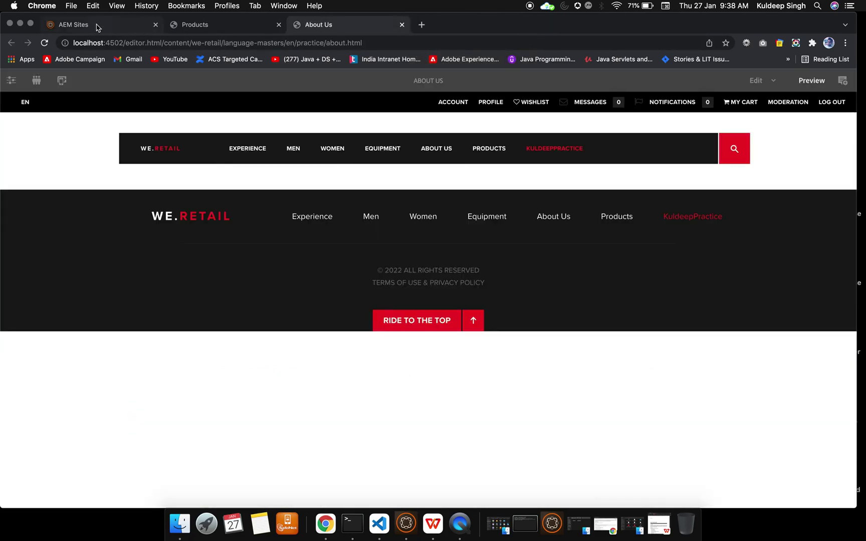
click(98, 27)
click(531, 158)
click(532, 184)
click(82, 83)
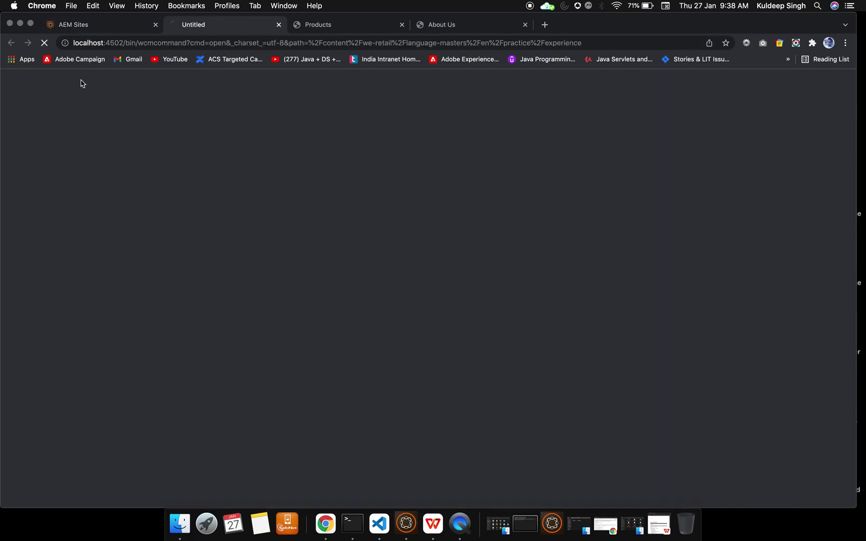
click(472, 27)
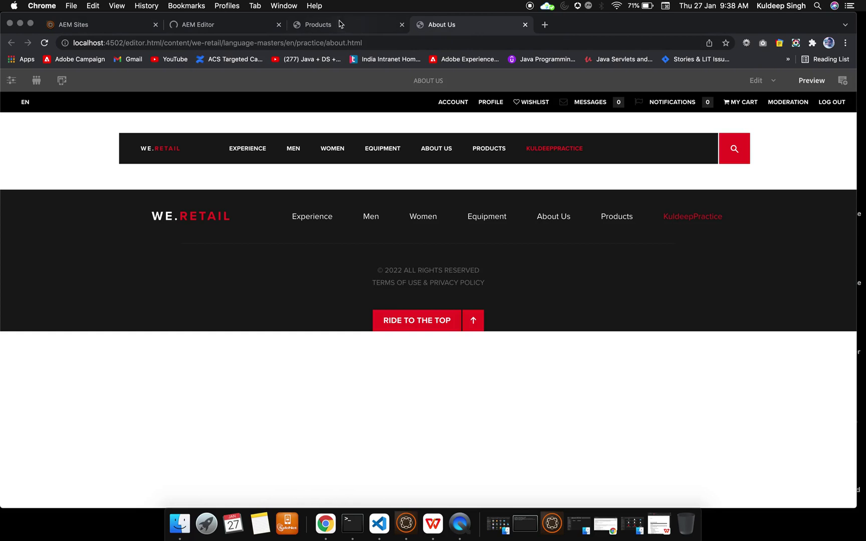
click(340, 24)
click(202, 26)
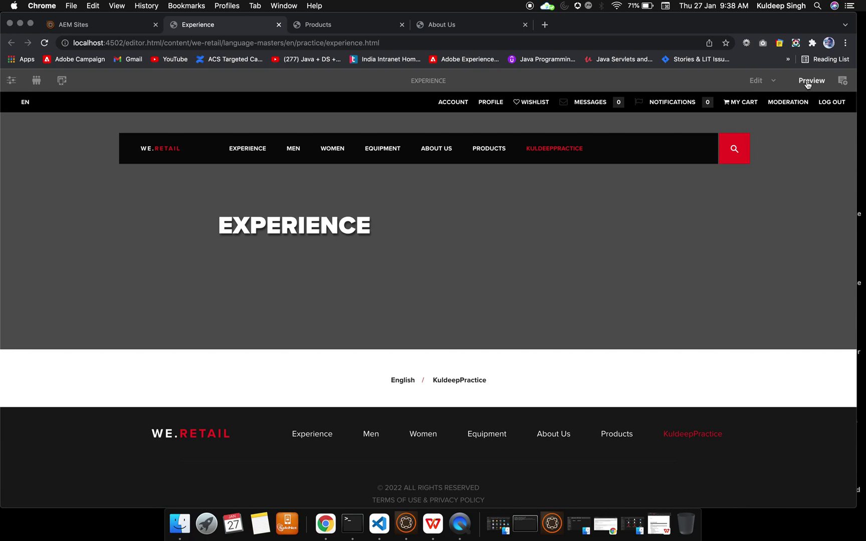
Switch the practice Experience page to edit mode, dismiss the location request, and examine its hero image and content fragment areas
click(756, 81)
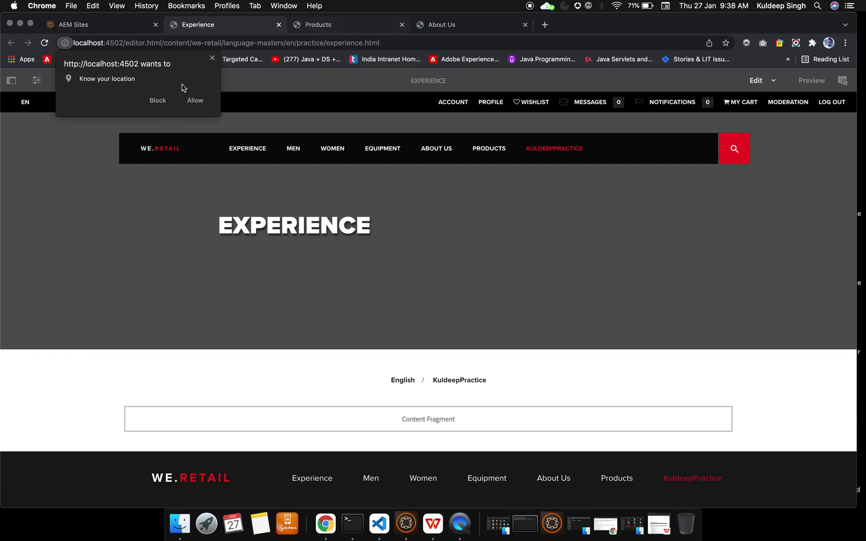
click(213, 57)
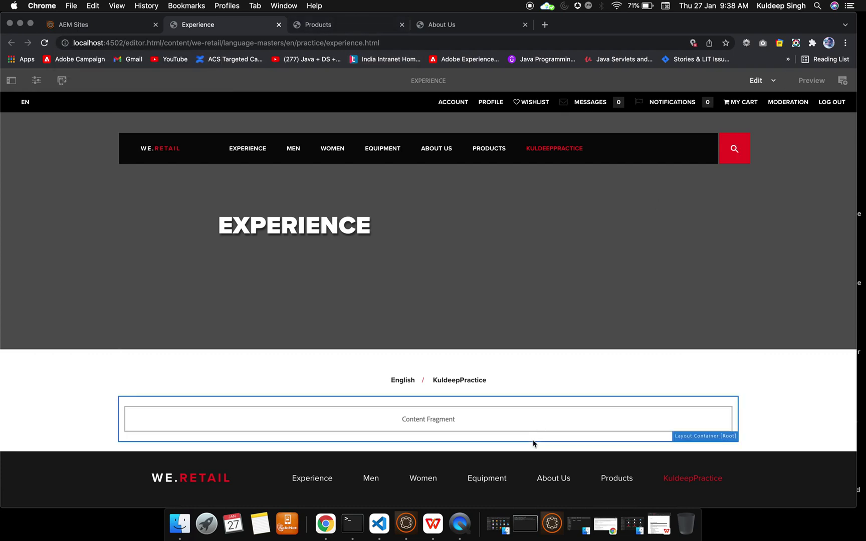
scroll(481, 401, down, 3)
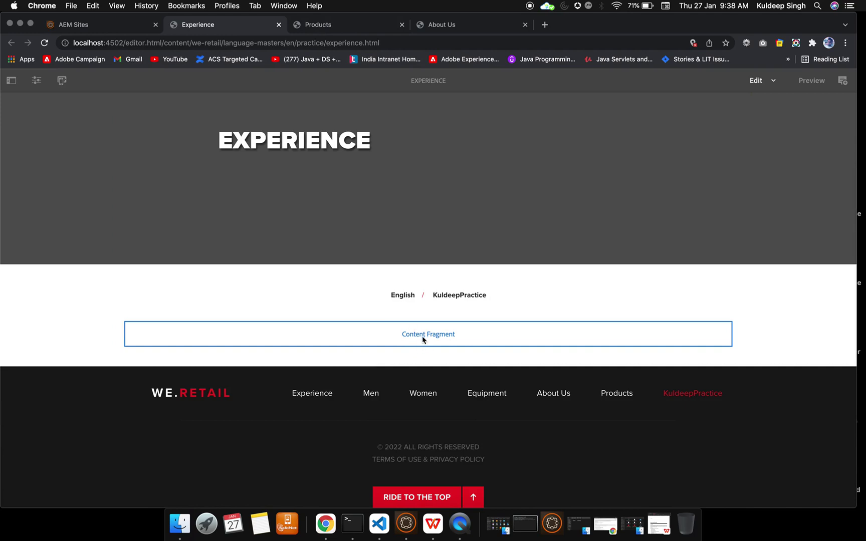
scroll(340, 275, up, 3)
scroll(340, 274, up, 1)
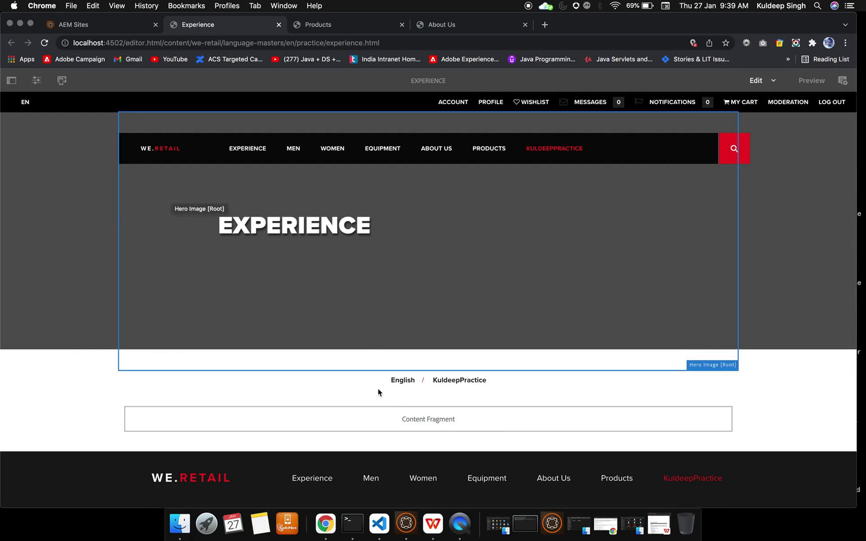
Switch the practice Products page to edit mode and look through its product, reviews and recommendations sections
click(338, 26)
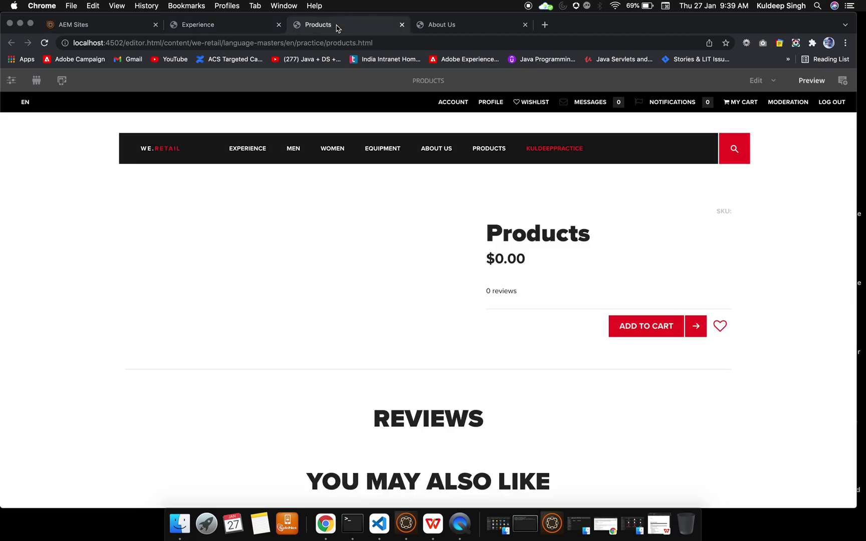
scroll(408, 303, down, 5)
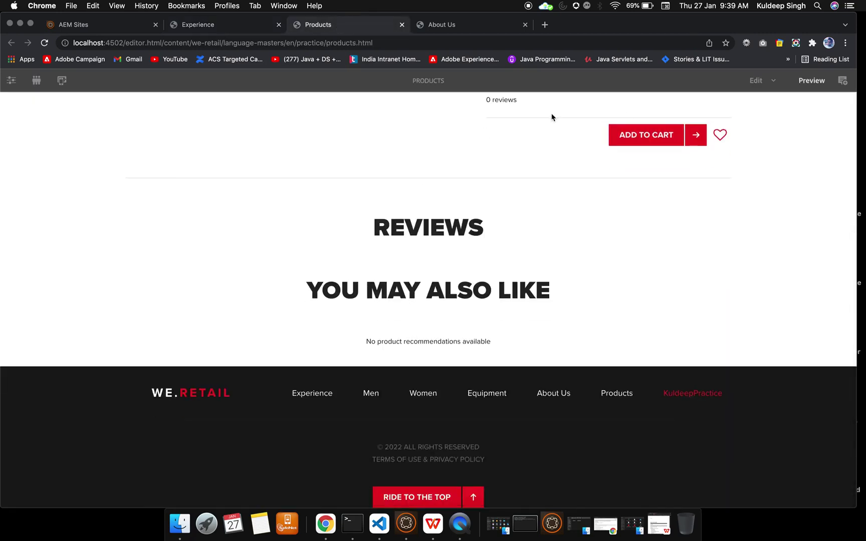
click(752, 81)
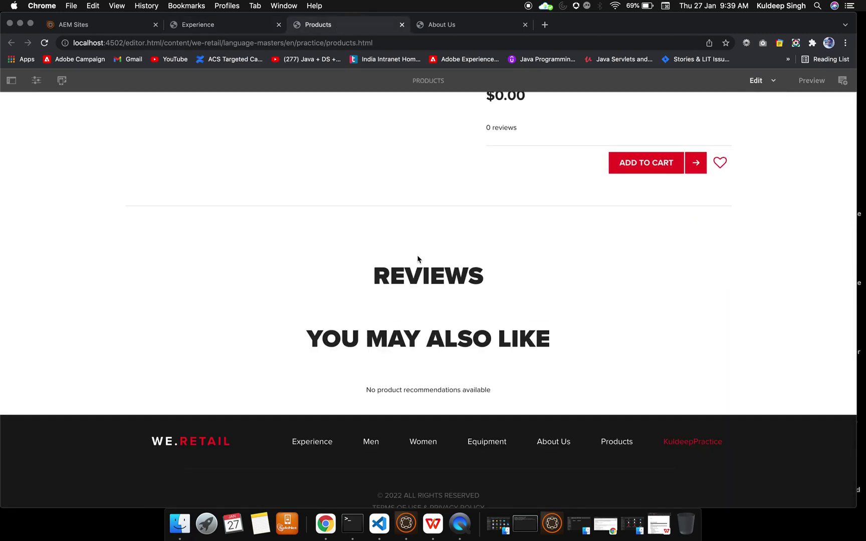
scroll(369, 210, up, 5)
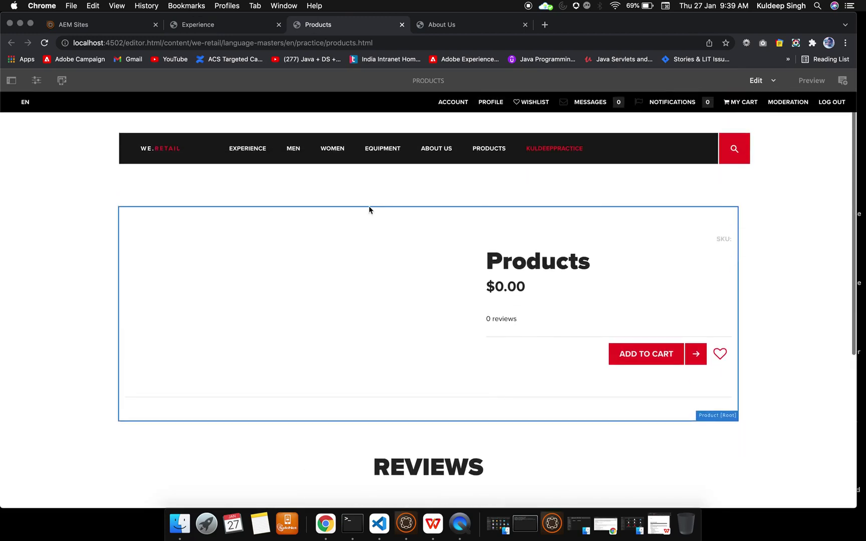
scroll(367, 294, down, 6)
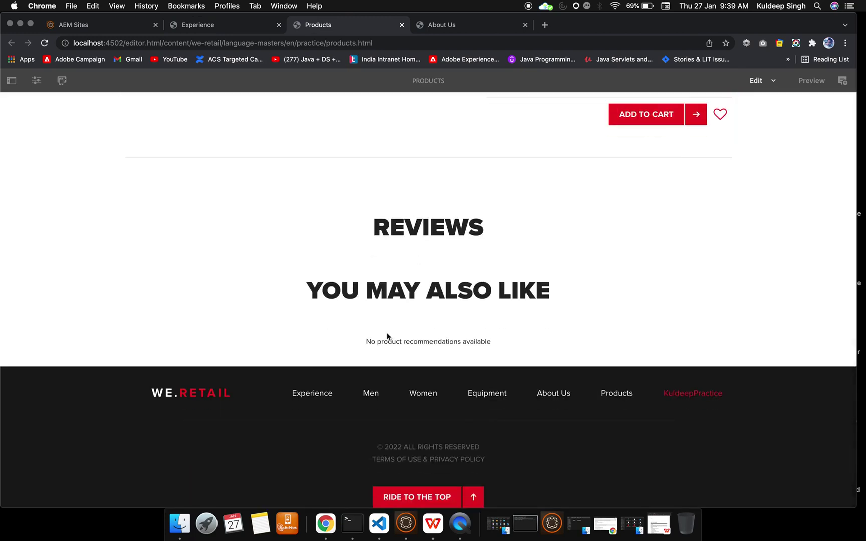
scroll(396, 353, up, 2)
scroll(398, 353, down, 2)
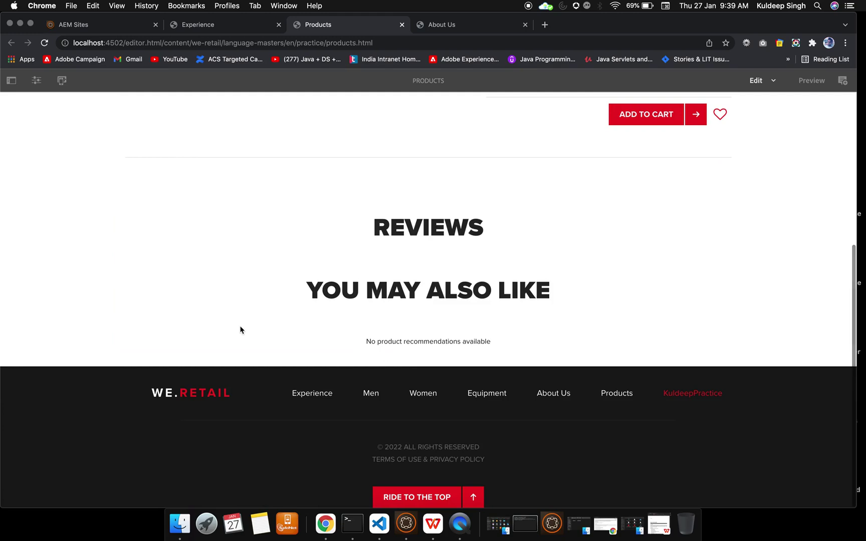
Reload the Products page and insert a Link Button component in the empty layout container above Reviews
click(284, 43)
key(Return)
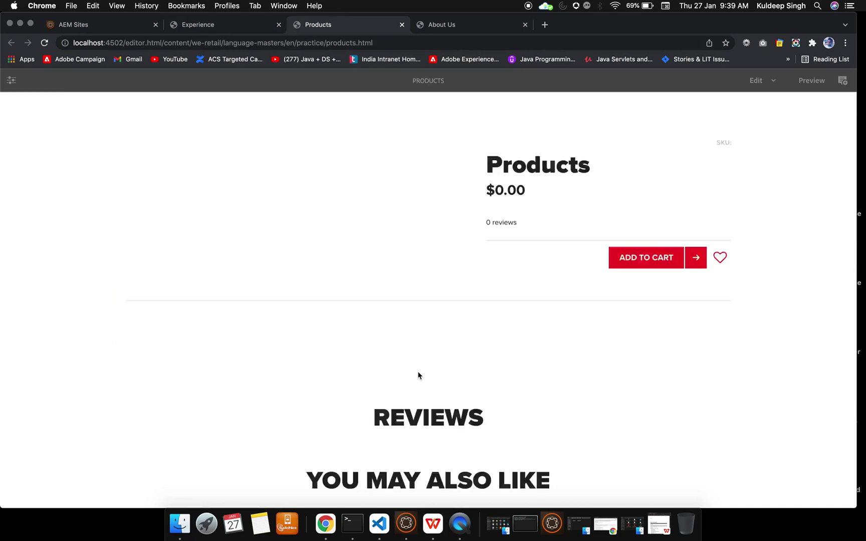
scroll(418, 375, down, 5)
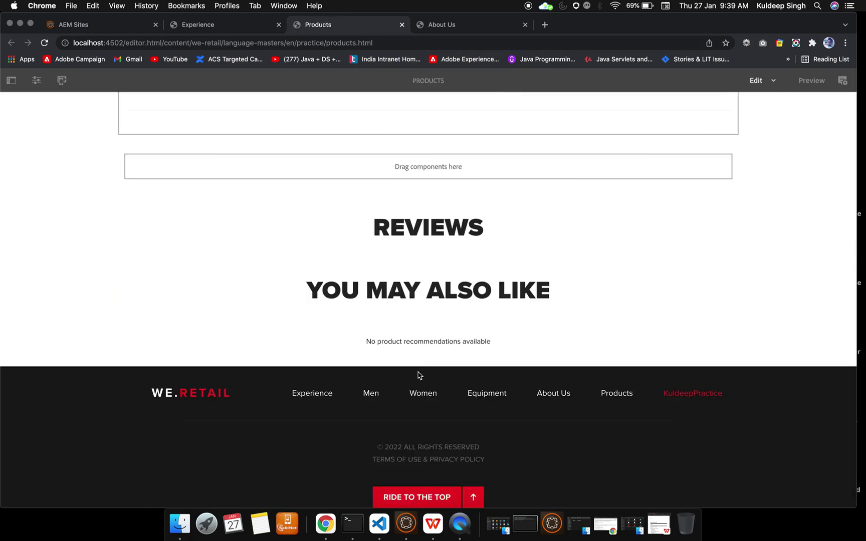
click(419, 174)
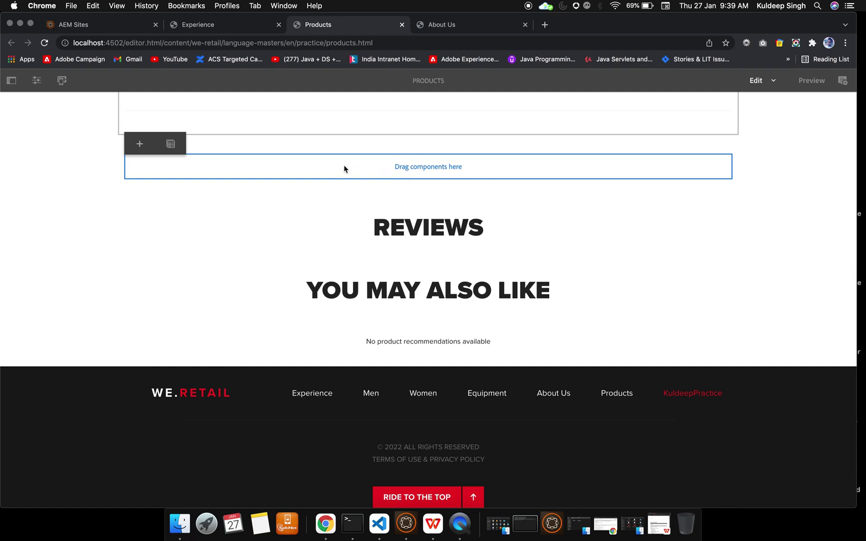
click(139, 145)
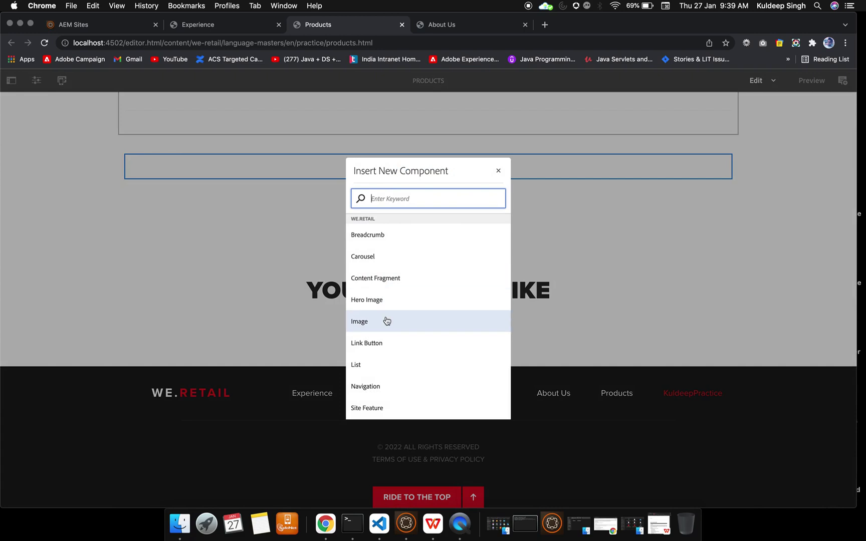
scroll(386, 320, down, 3)
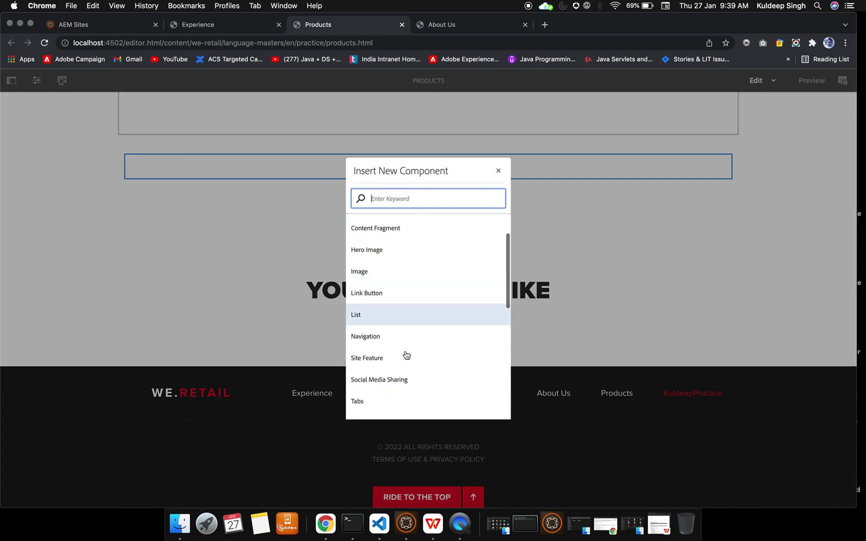
click(371, 294)
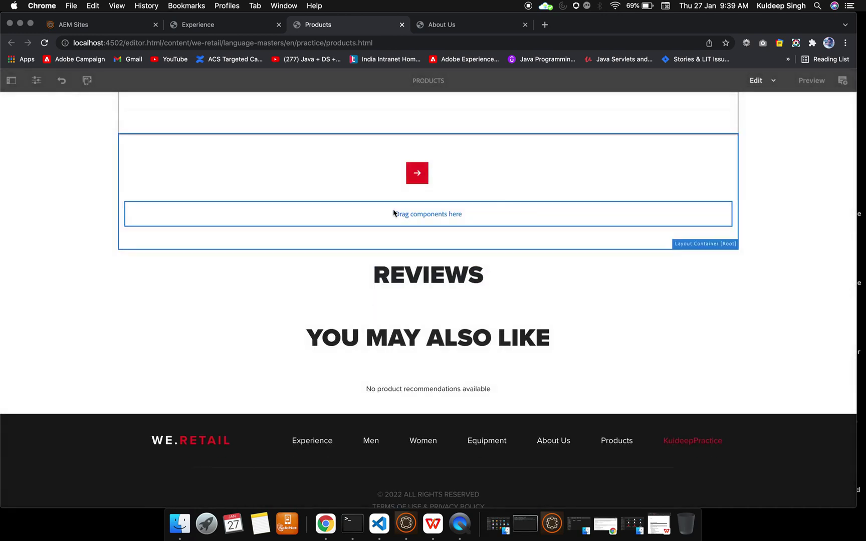
Open the new link button's configuration and set its button label to Google
click(415, 178)
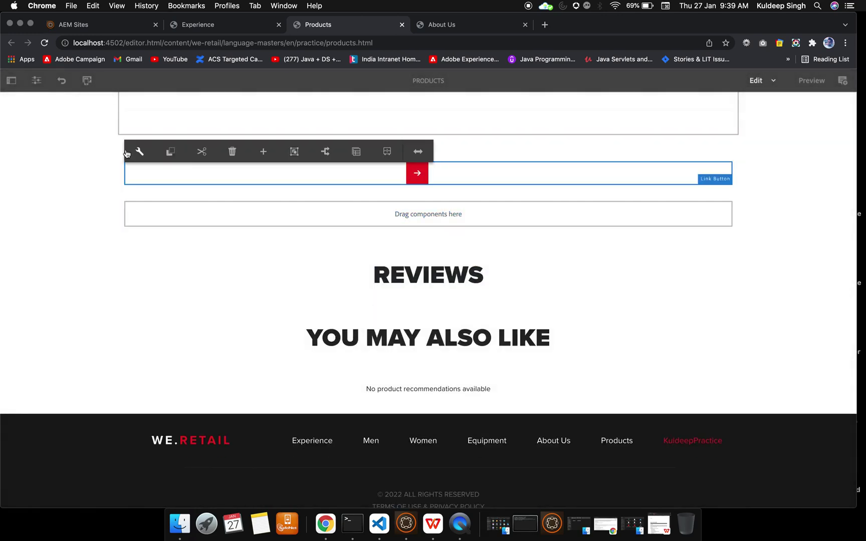
click(141, 152)
click(352, 211)
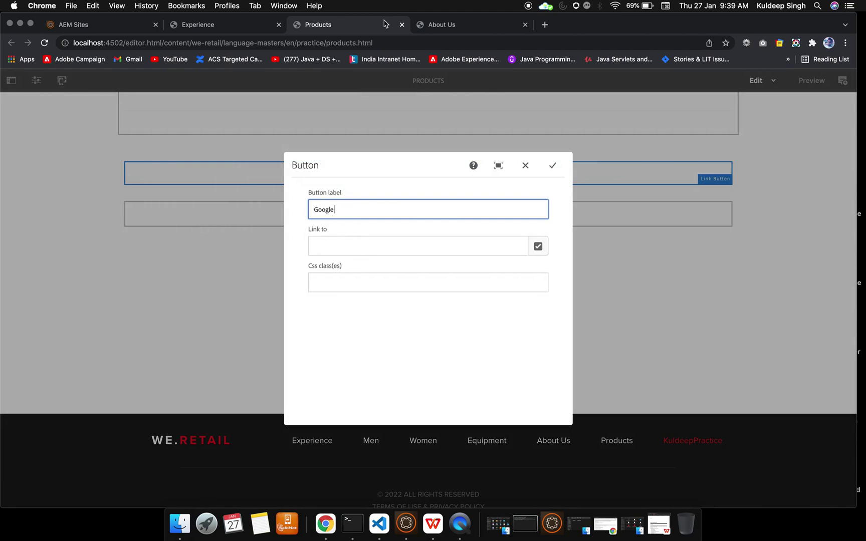
click(544, 24)
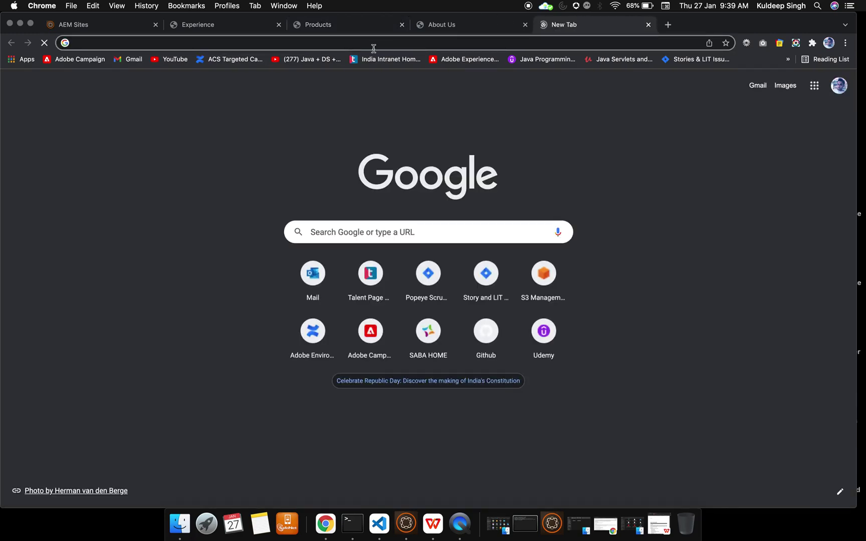
text(www)
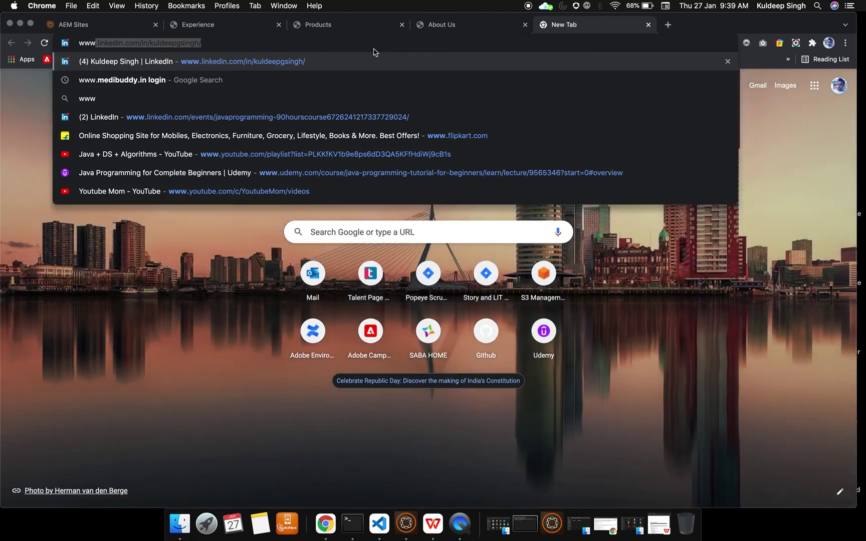
text(.google)
text(co)
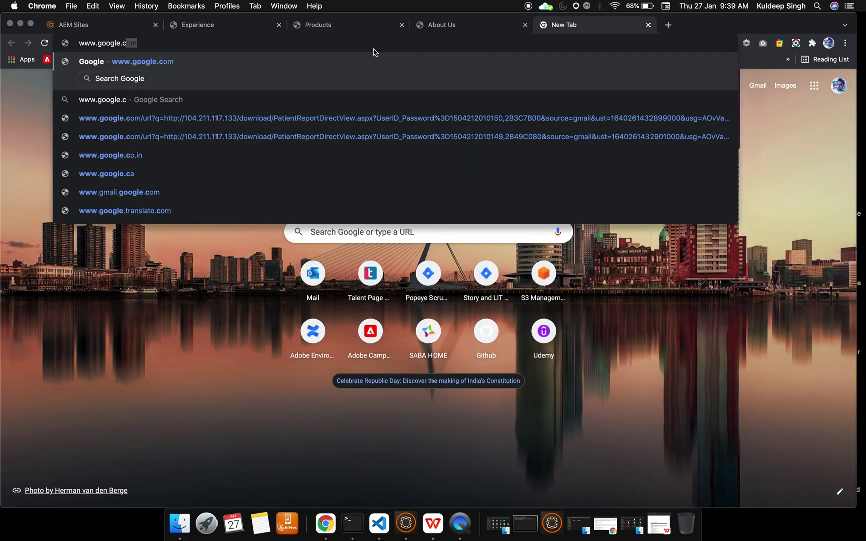
key(BackSpace)
text(om)
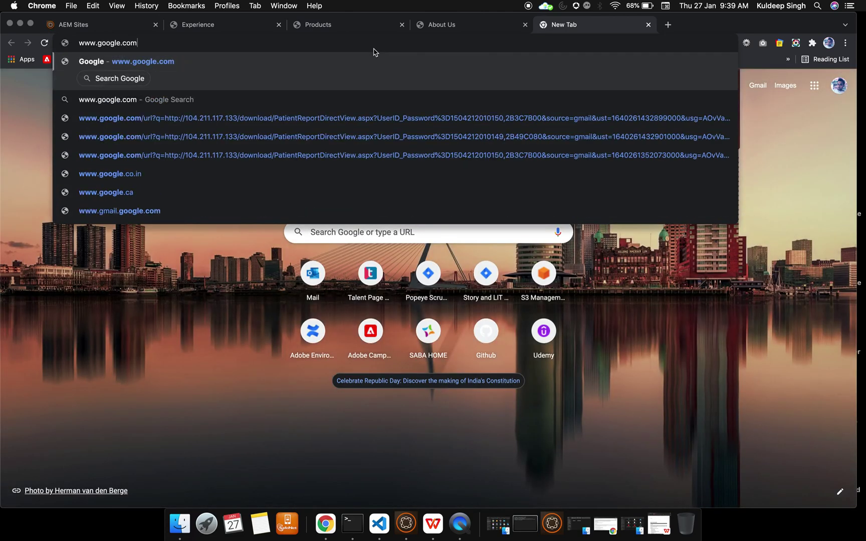
key(Return)
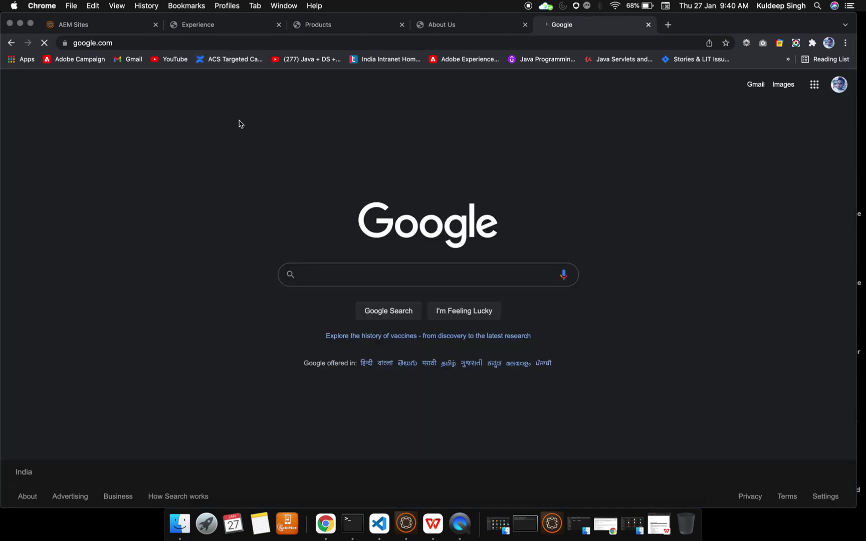
click(175, 42)
key(super+c)
Paste the copied Google address as the Products page button's link target and save the configuration
click(491, 26)
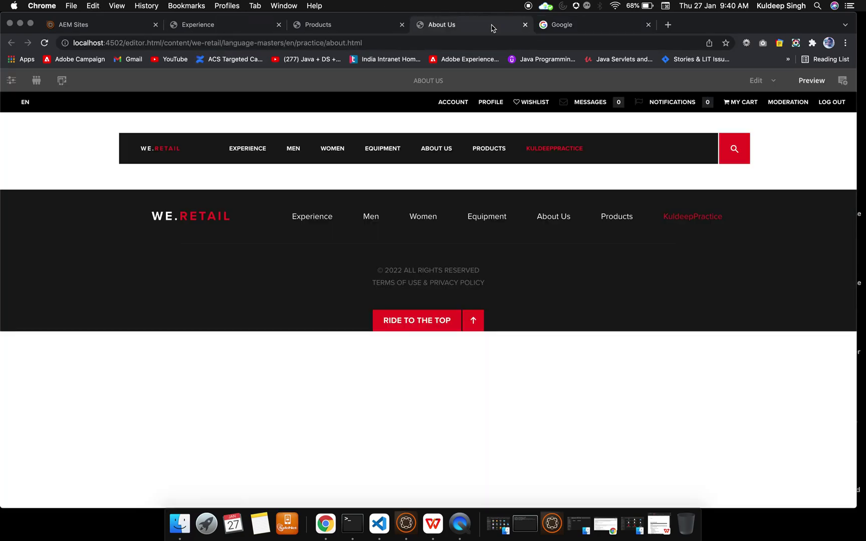
click(334, 25)
click(373, 247)
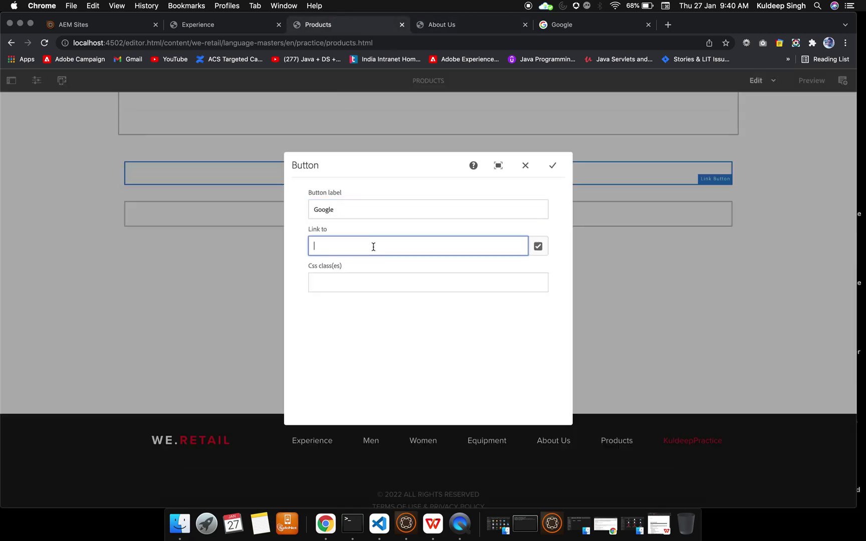
key(super+v)
click(551, 166)
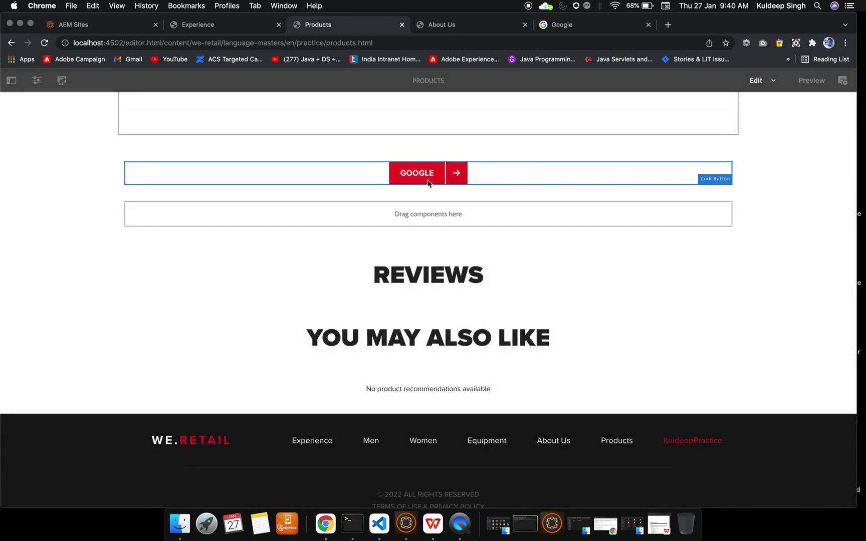
Preview the Products page, test the Google button's link, and go back to the page
scroll(512, 216, up, 6)
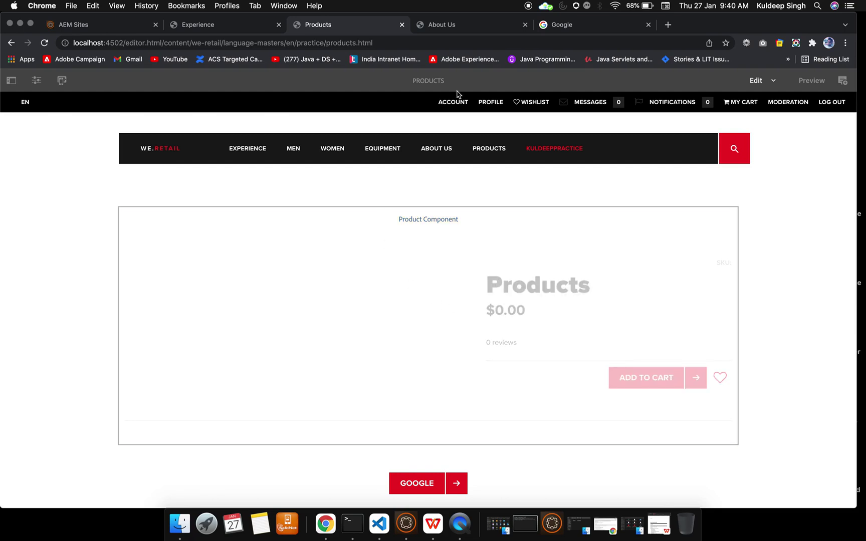
click(802, 82)
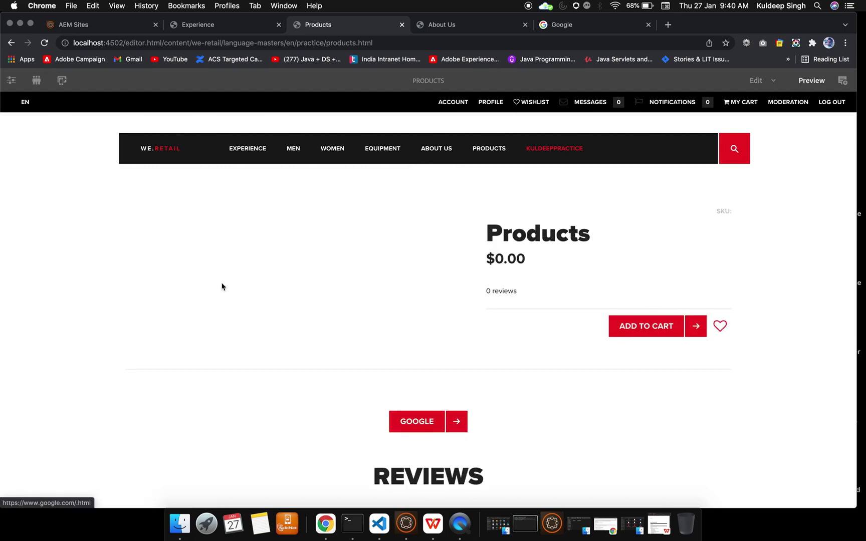
scroll(356, 339, down, 2)
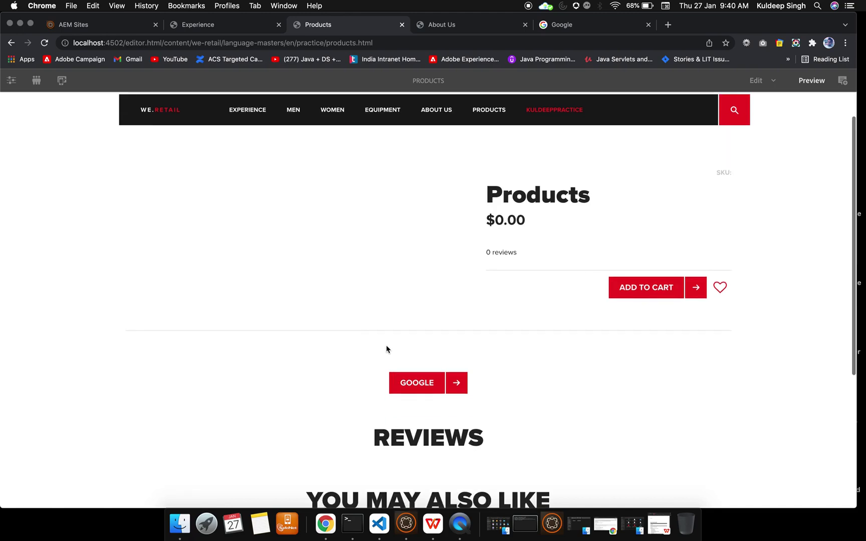
click(417, 383)
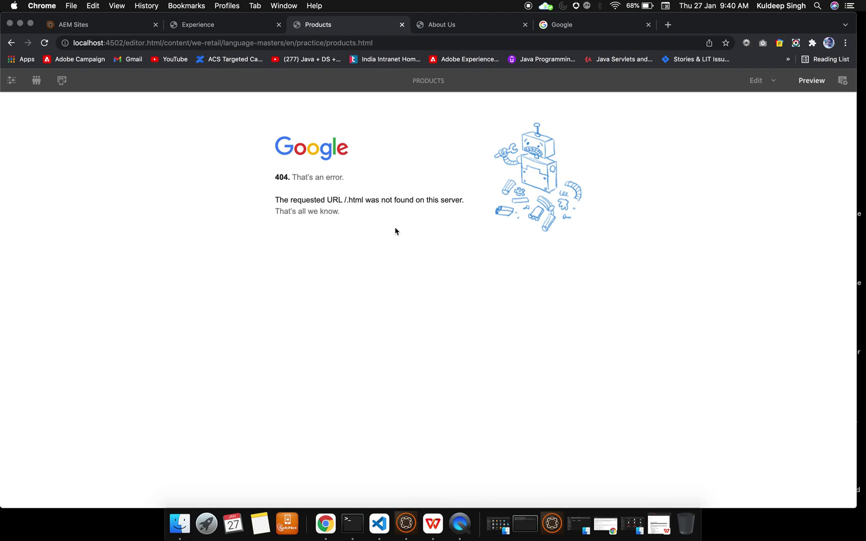
click(10, 43)
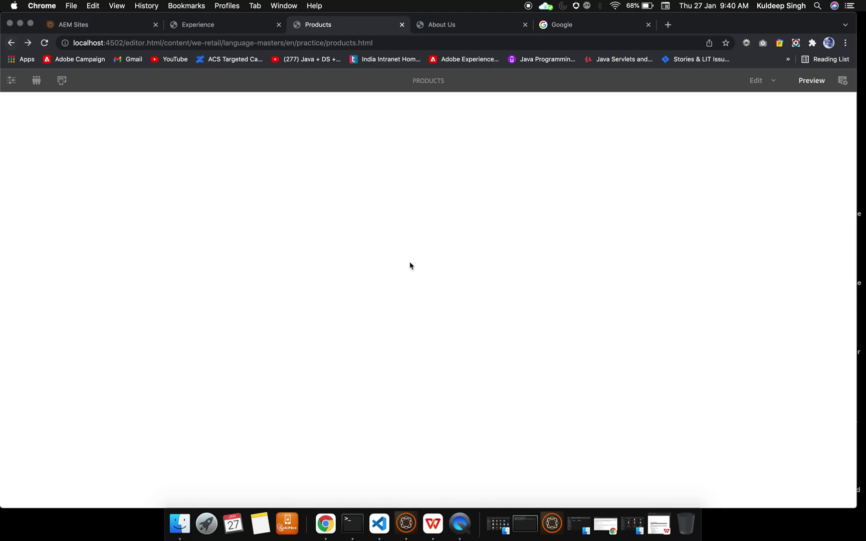
Reload the Products page preview, test the Google button's link, and go back to the page
scroll(433, 426, down, 5)
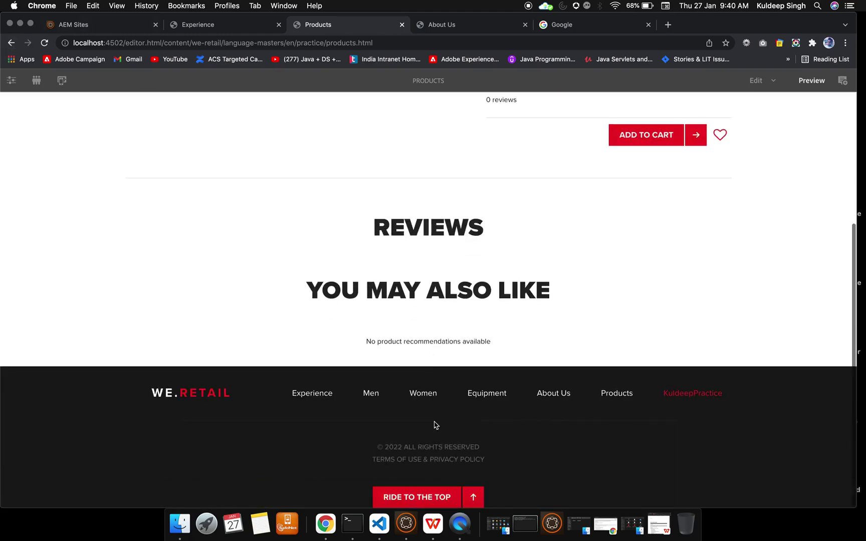
scroll(433, 424, up, 5)
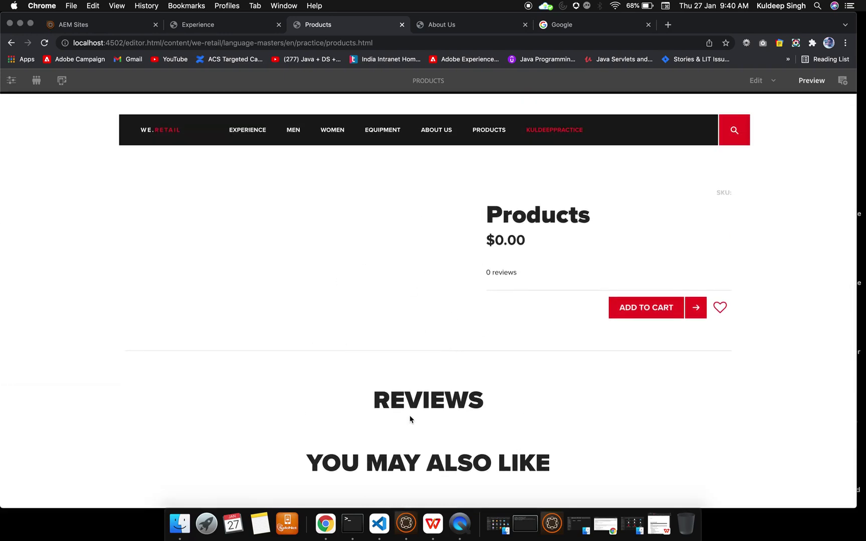
click(221, 37)
key(Return)
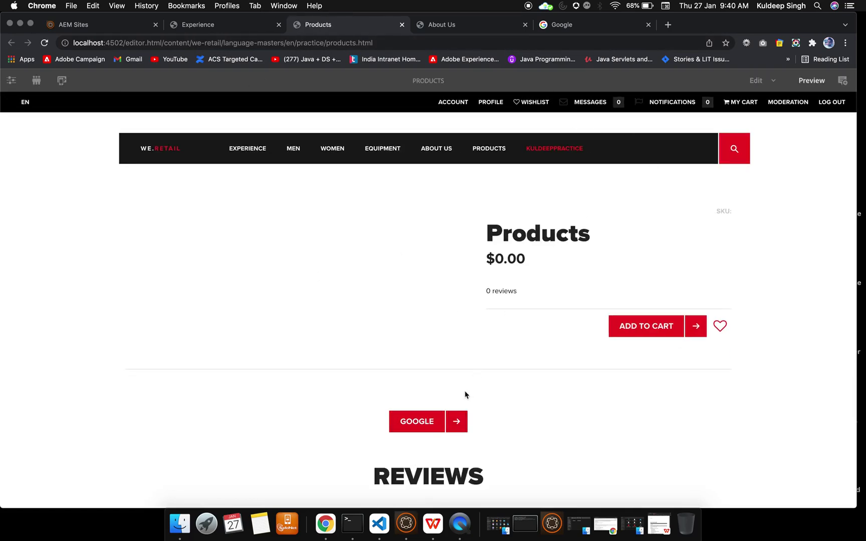
click(428, 423)
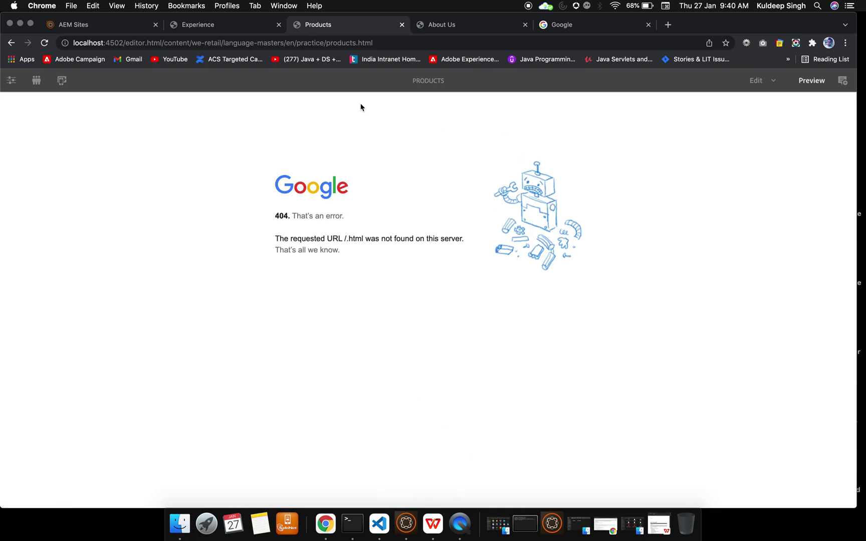
click(11, 43)
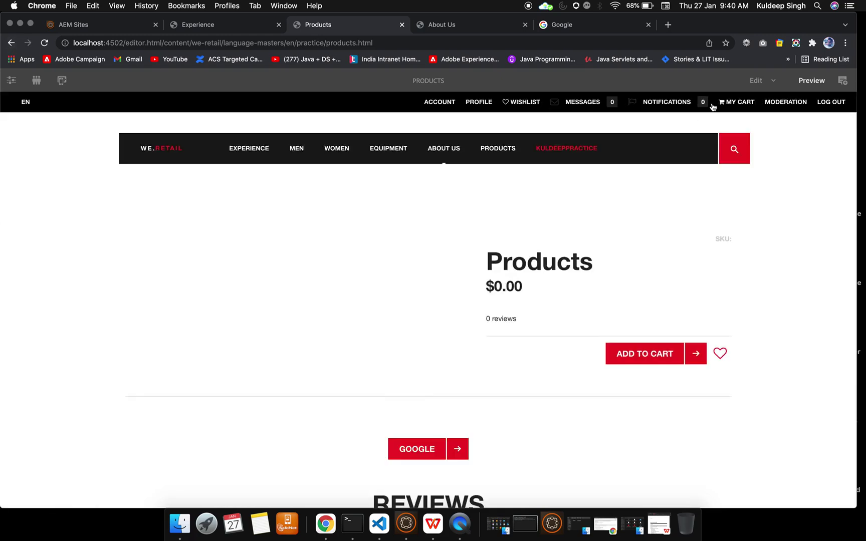
Return the Products page to editing, open the Google button's configuration, and clear its link target
click(755, 81)
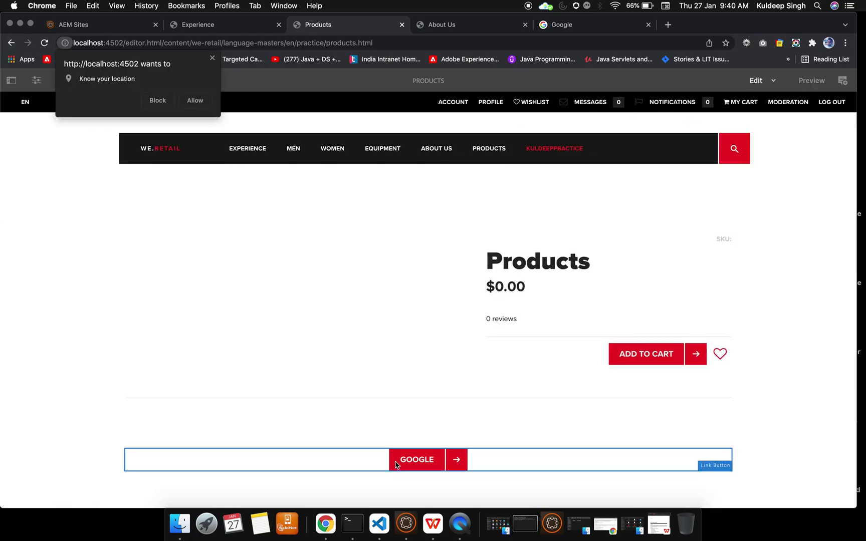
click(331, 445)
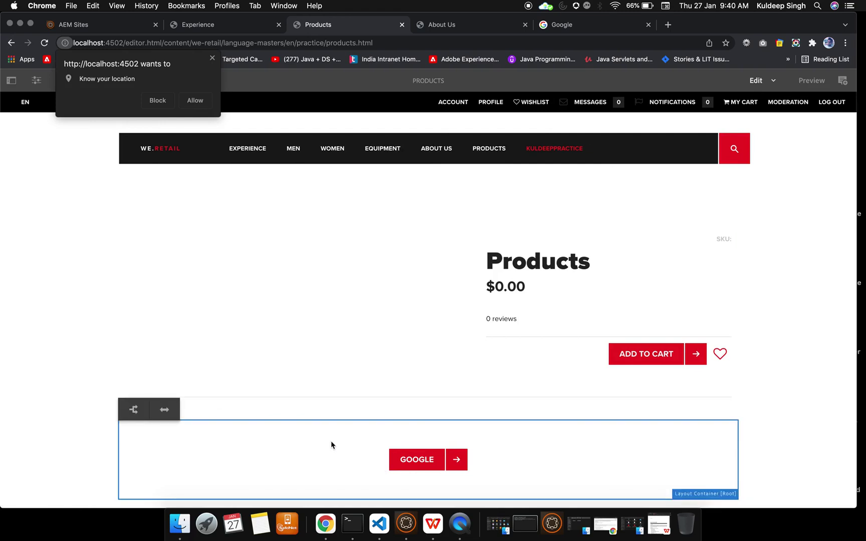
click(408, 463)
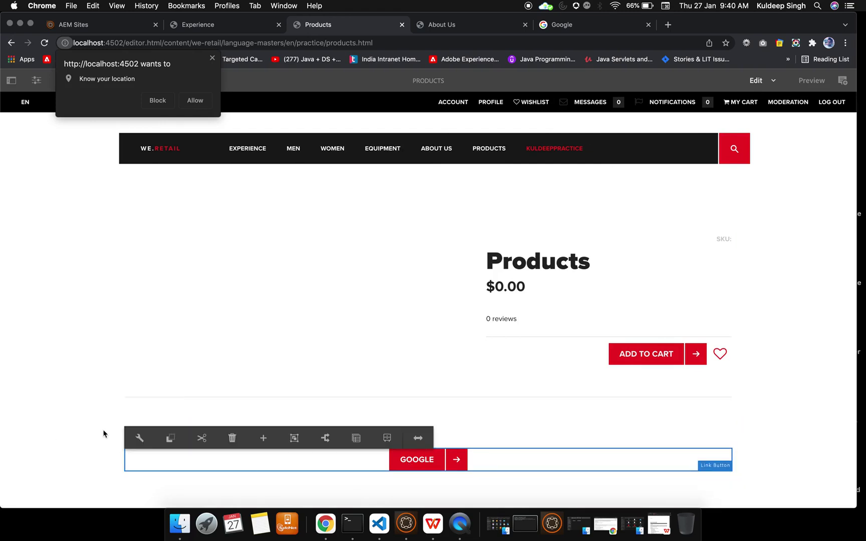
click(140, 437)
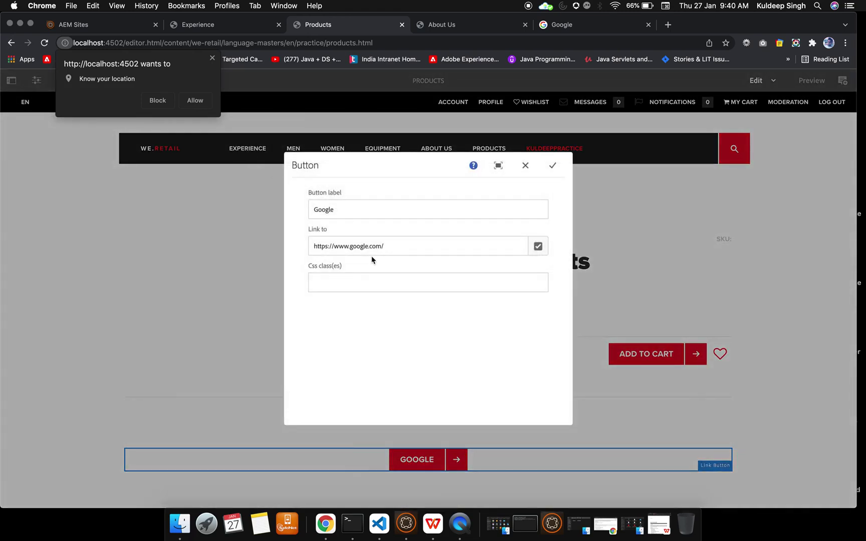
click(539, 250)
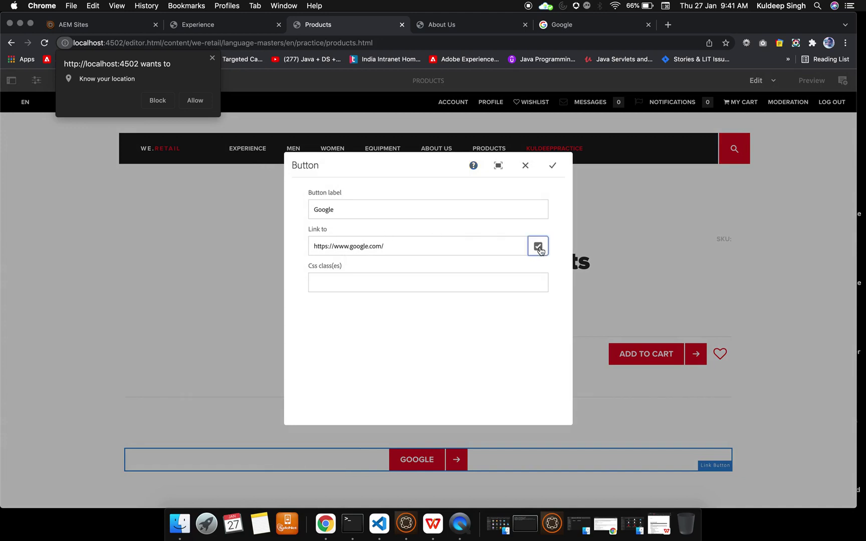
click(453, 249)
key(super+a)
key(BackSpace)
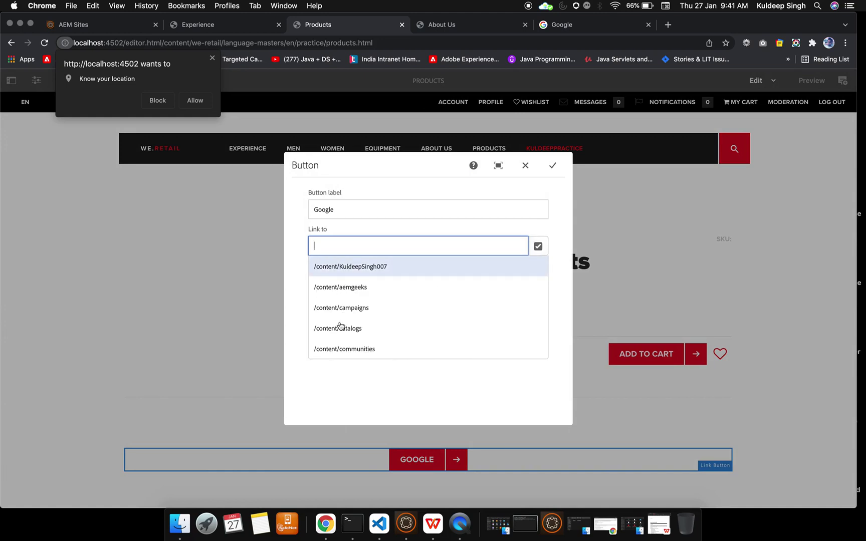
Browse the suggested content paths for the Google button's link target
scroll(363, 329, down, 3)
scroll(363, 328, up, 2)
scroll(363, 328, down, 5)
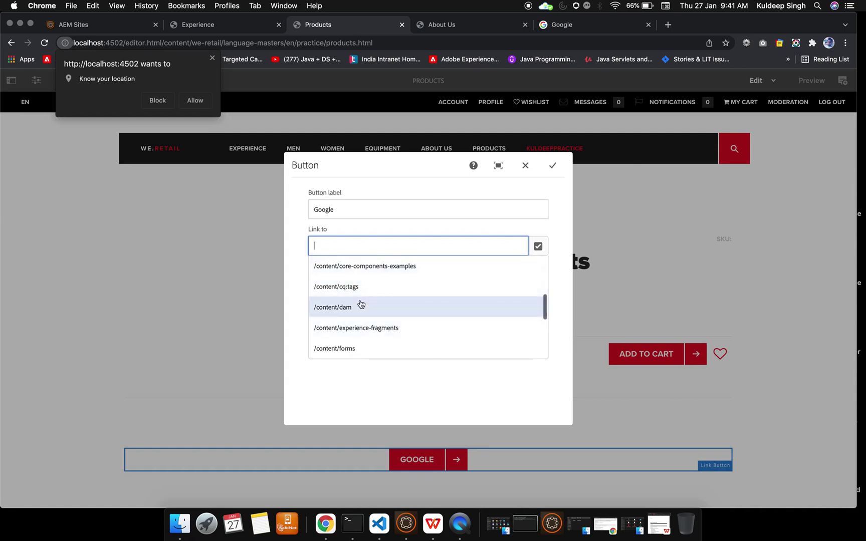
scroll(360, 304, up, 3)
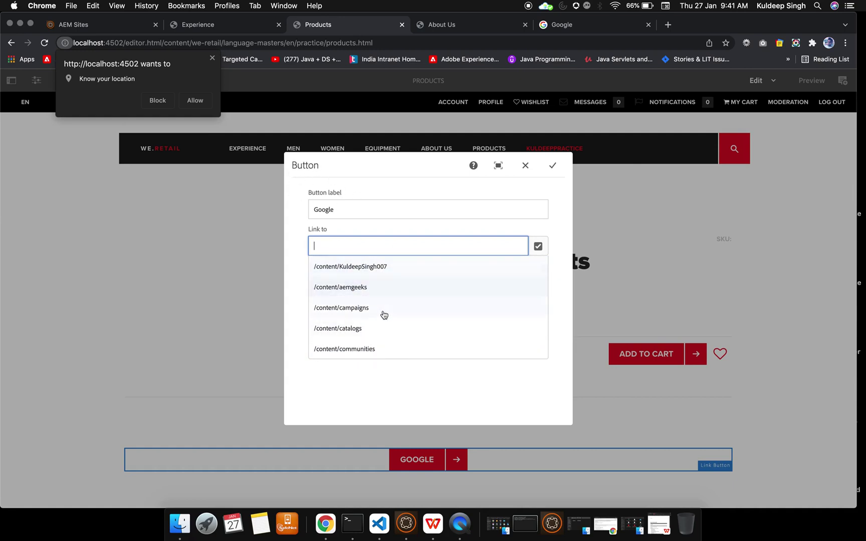
scroll(385, 329, down, 3)
scroll(356, 320, down, 10)
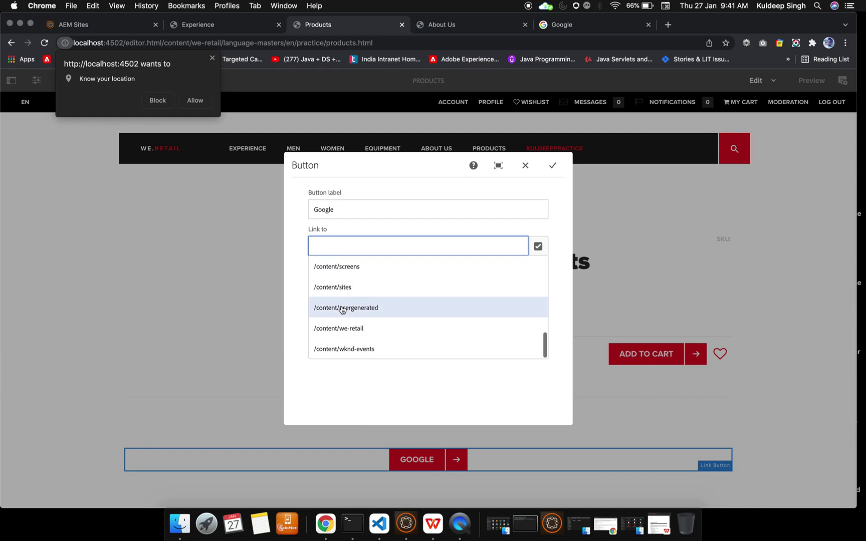
scroll(372, 328, up, 10)
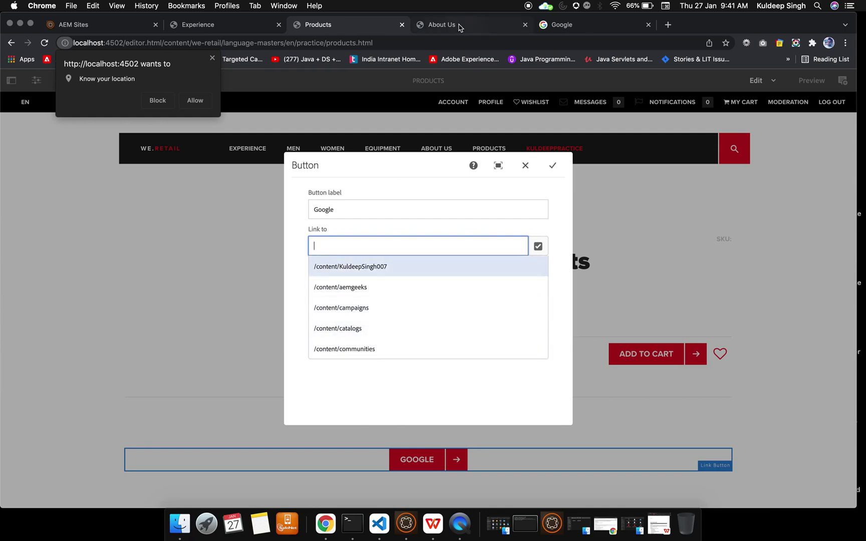
Deselect the Experience page in AEM Sites, open CRXDE Lite from the AEM tools, and expand the repository's content node
click(91, 26)
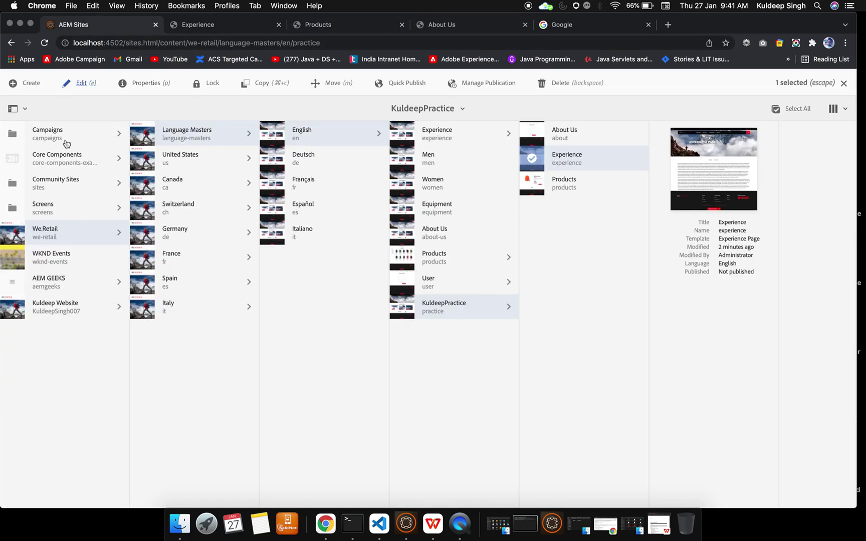
click(843, 83)
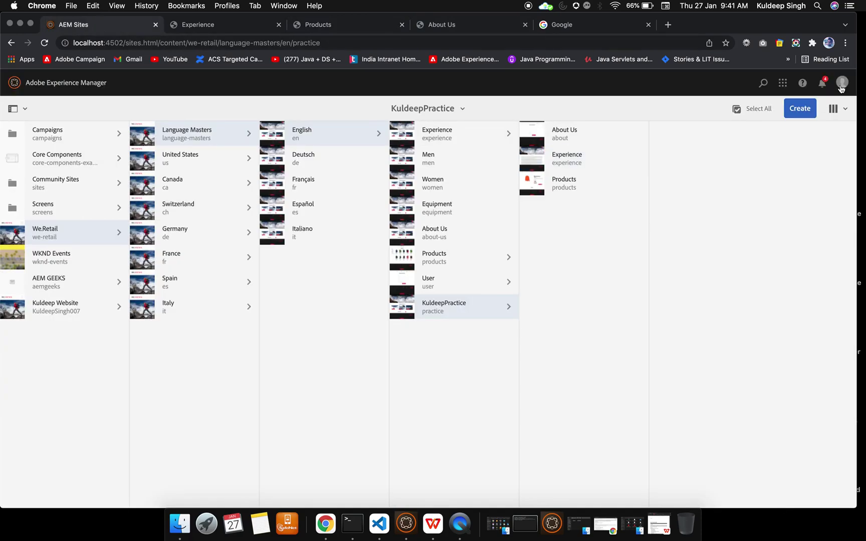
click(39, 82)
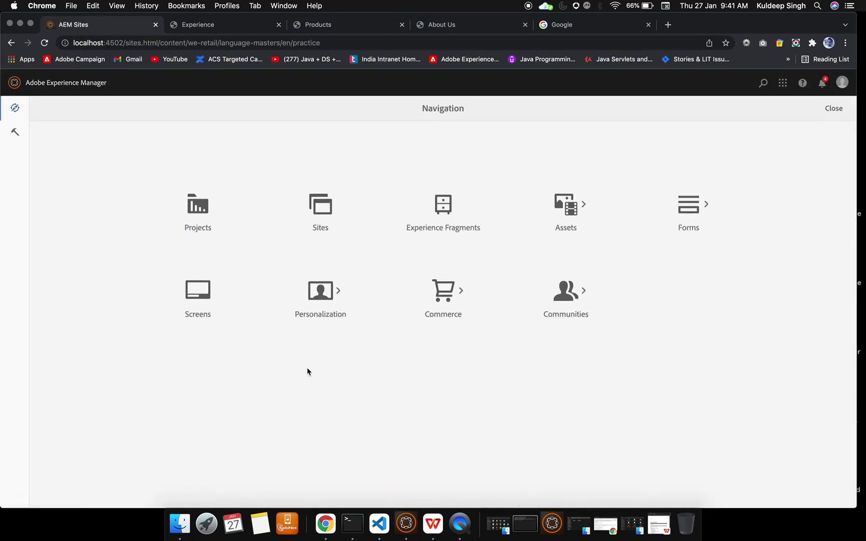
click(10, 139)
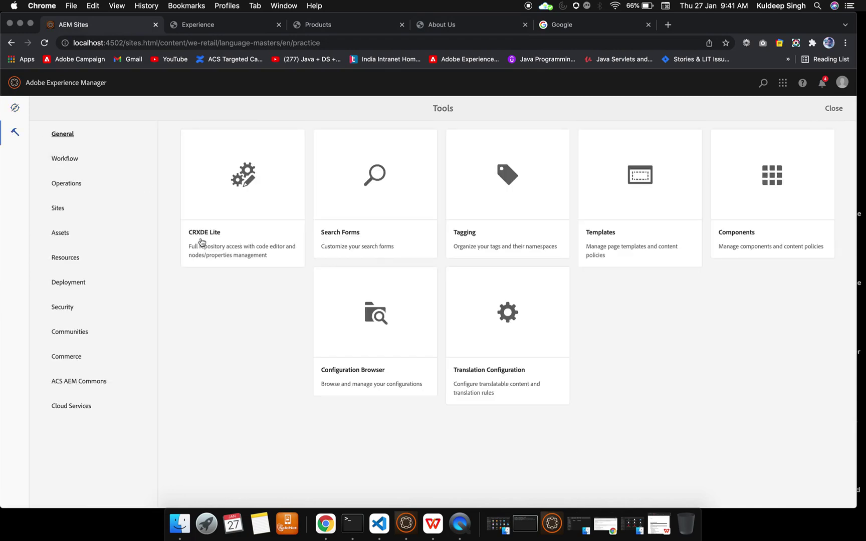
click(220, 200)
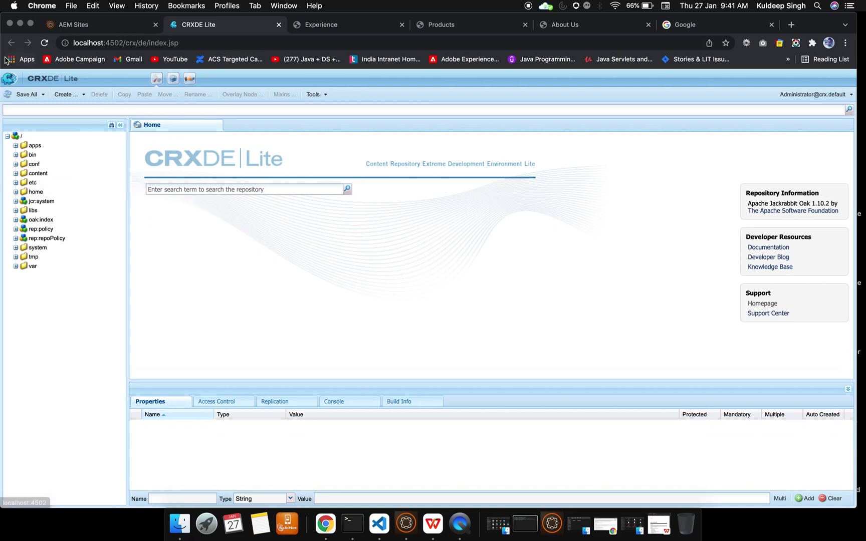
double_click(38, 172)
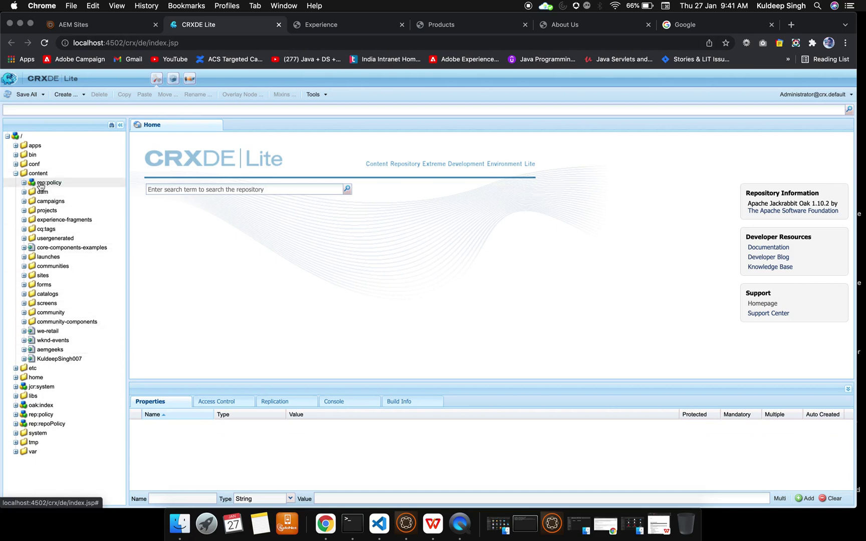
Return to the Products page, set the Google button's link target to /content/core-components-examples, and save the configuration
click(484, 29)
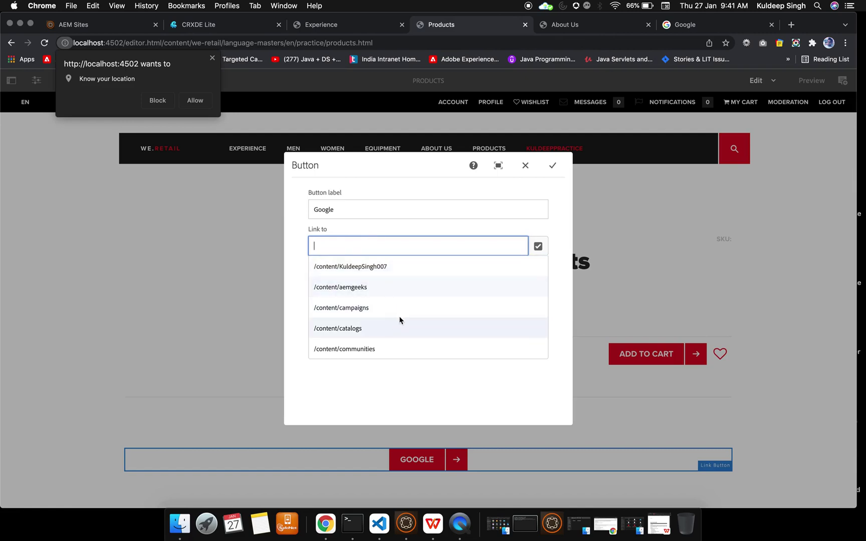
scroll(393, 316, down, 5)
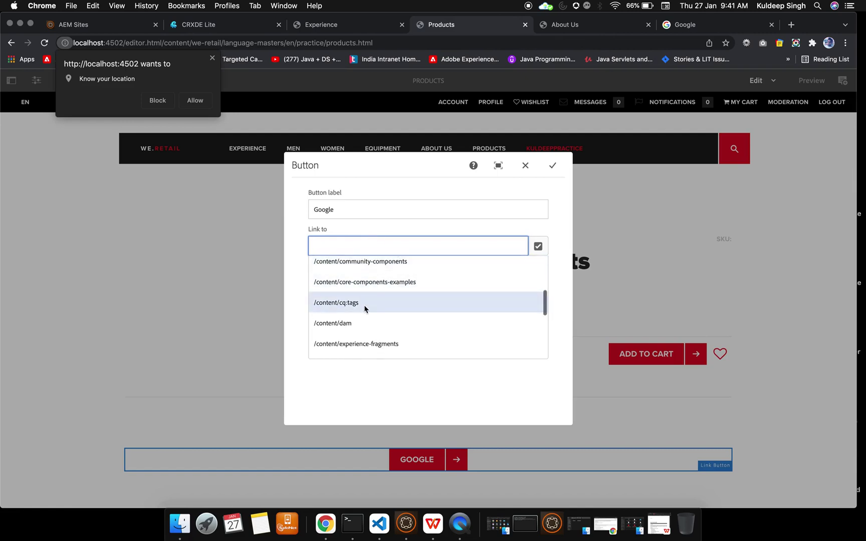
scroll(363, 305, up, 5)
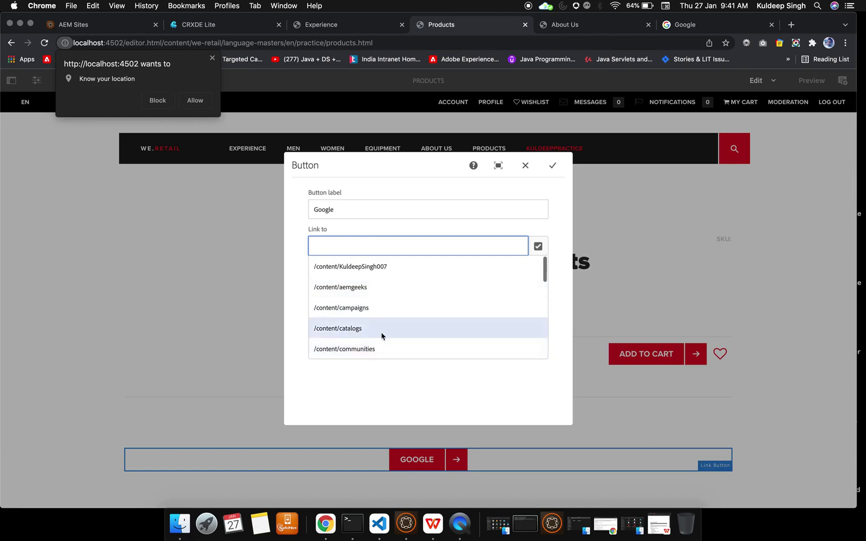
scroll(380, 332, down, 2)
scroll(350, 311, down, 2)
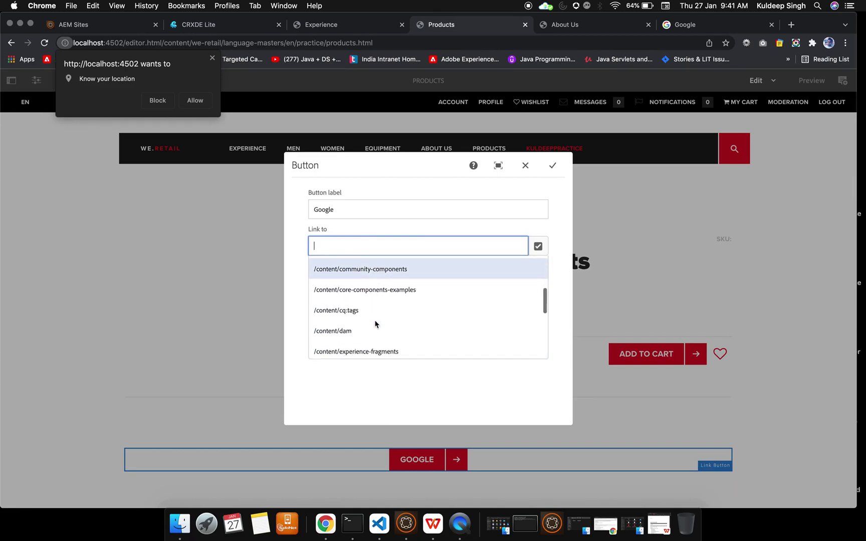
click(370, 293)
click(553, 166)
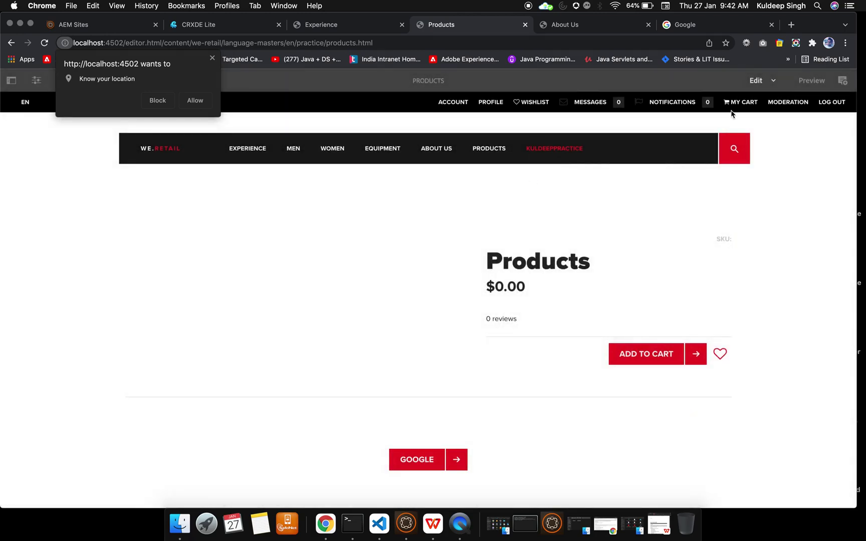
Preview the Products page, follow the Google button's link, dismiss the location request, and look through the Component Library page
click(806, 81)
click(416, 421)
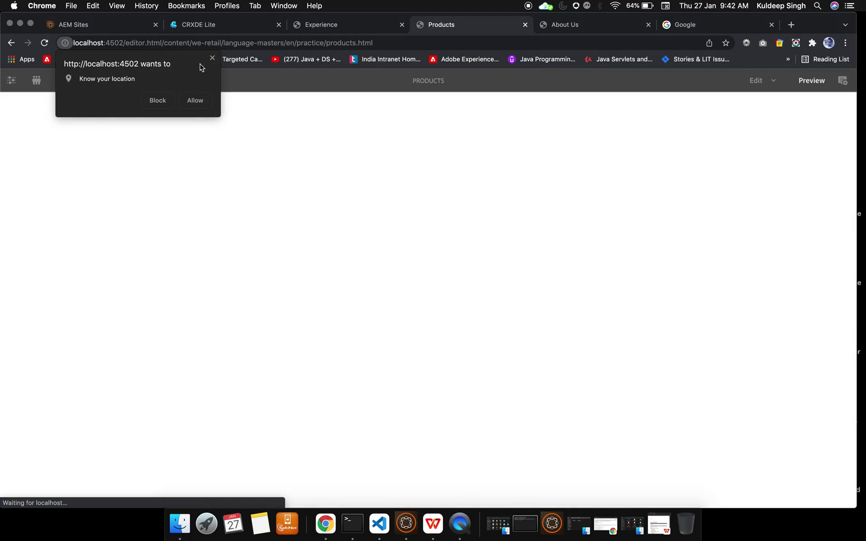
click(211, 60)
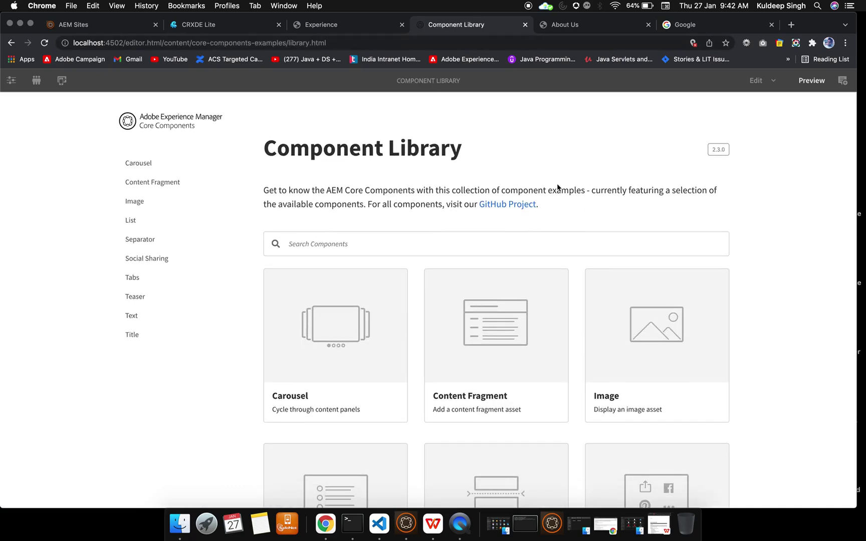
scroll(490, 388, down, 5)
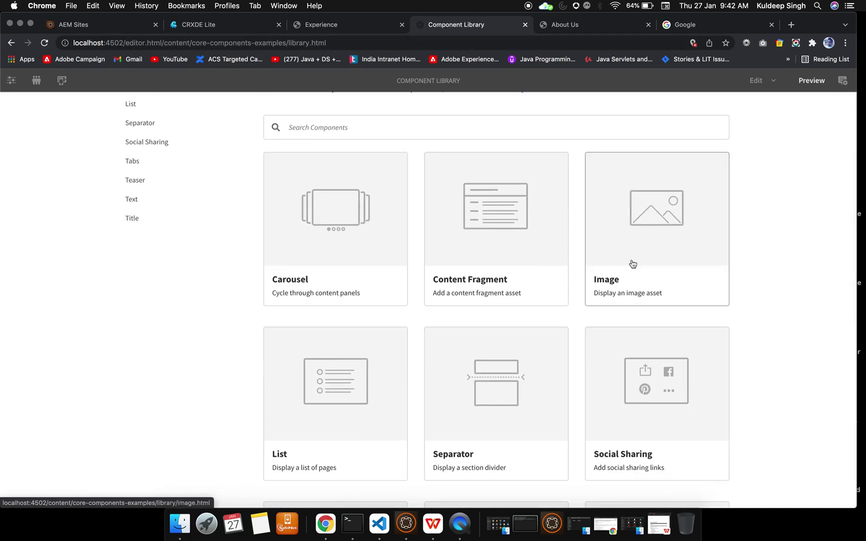
scroll(662, 438, down, 8)
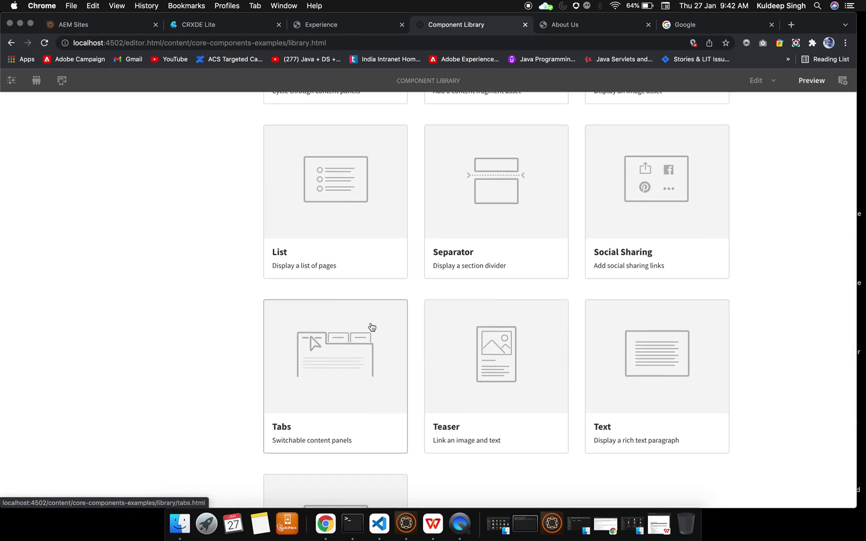
scroll(626, 398, down, 5)
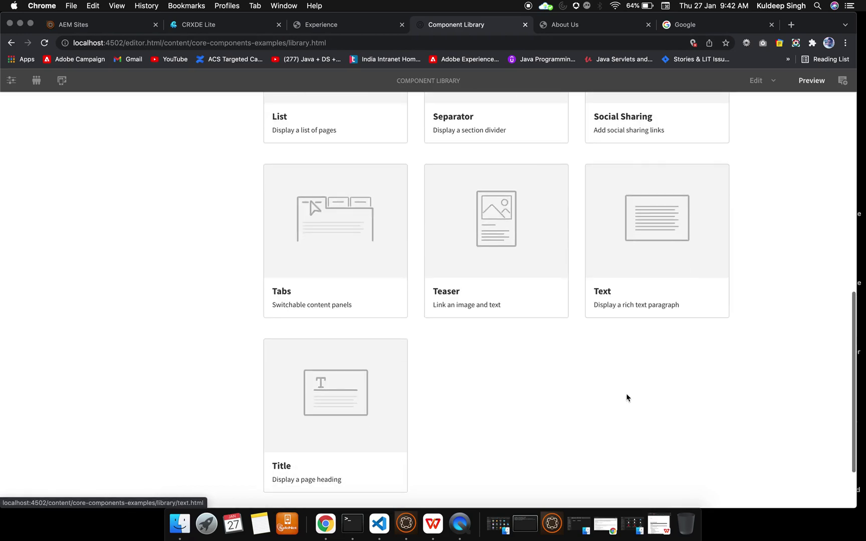
scroll(509, 240, up, 13)
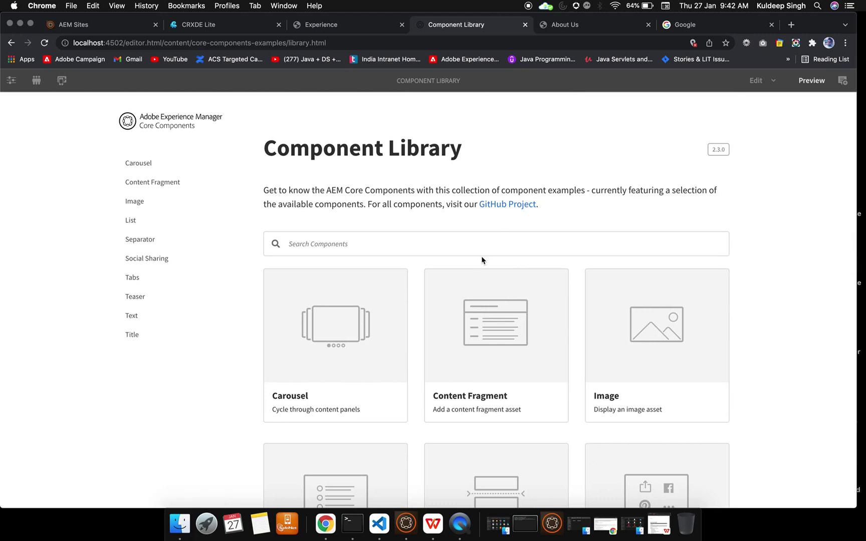